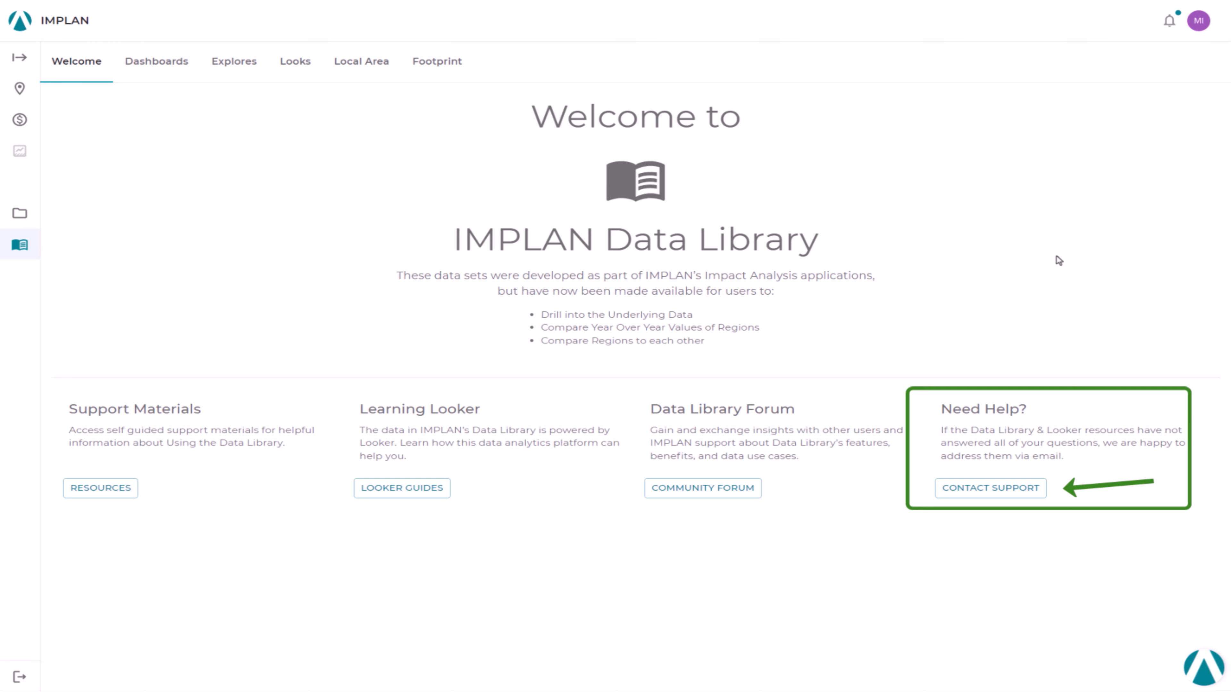
# - Open the Industry Compare dashboard
pyautogui.click(238, 73)
pyautogui.press('Down')
pyautogui.press('Down')
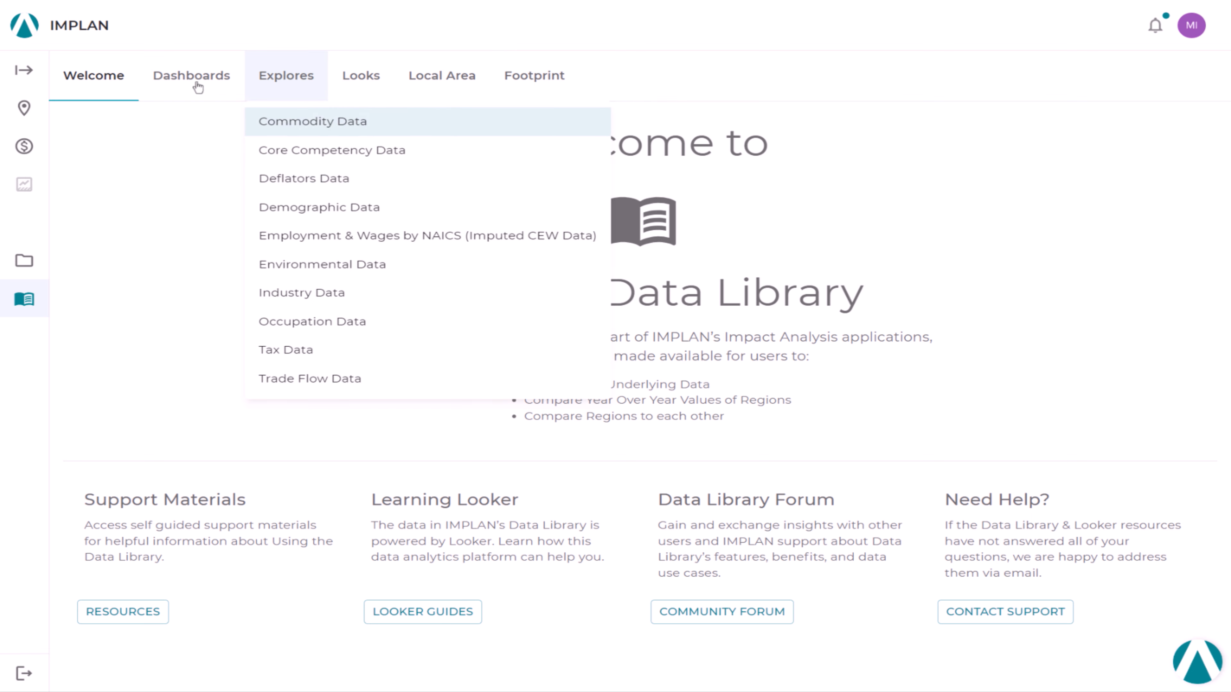
pyautogui.click(180, 80)
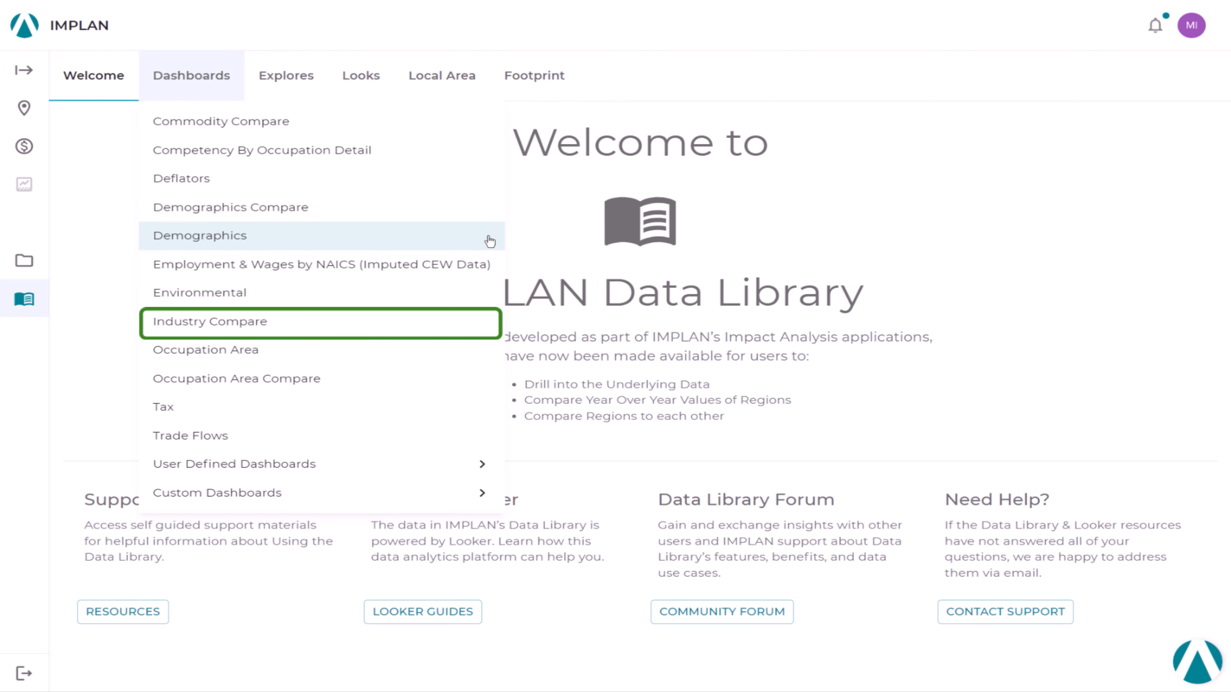
pyautogui.click(447, 322)
pyautogui.hotkey('ctrl', '-')
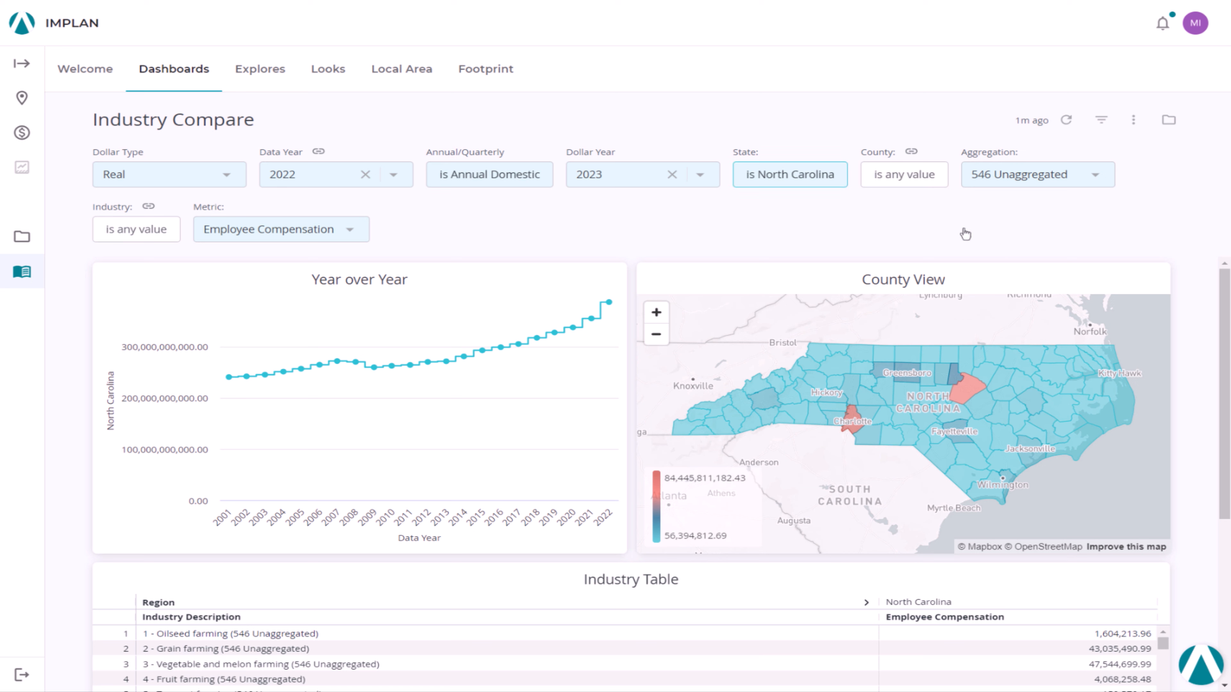
# - Replace North Carolina in the dashboard's State filter with Tennessee and South Carolina
pyautogui.click(818, 175)
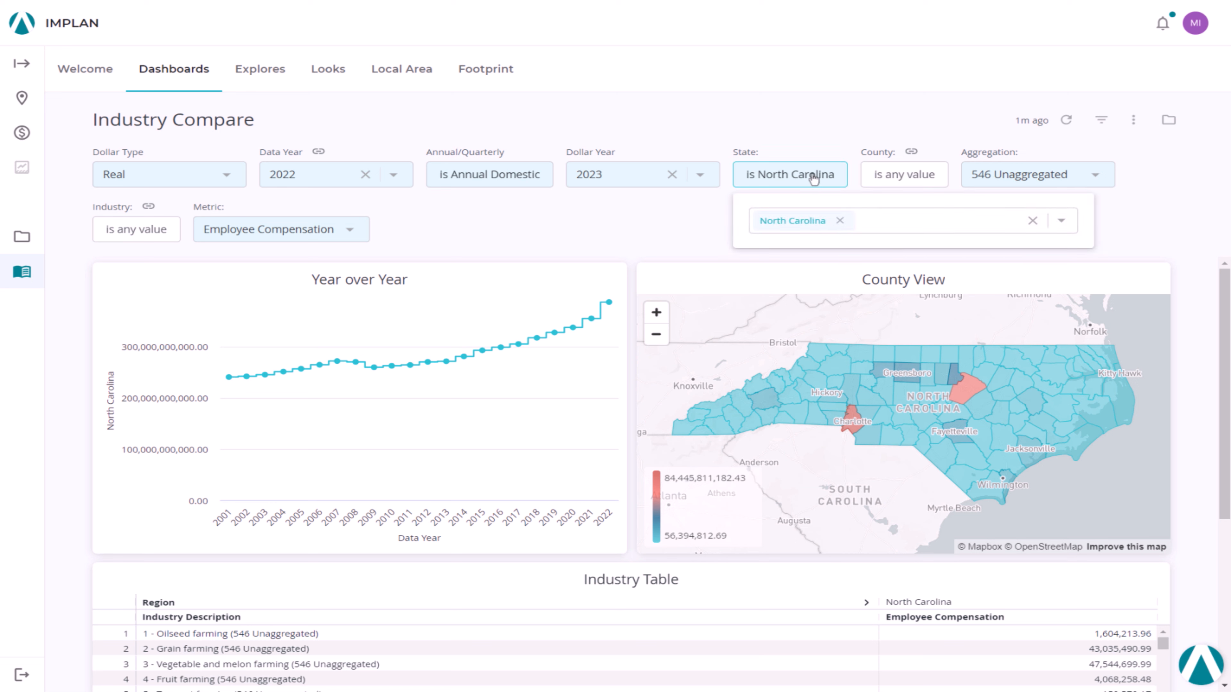
pyautogui.click(837, 217)
pyautogui.click(837, 218)
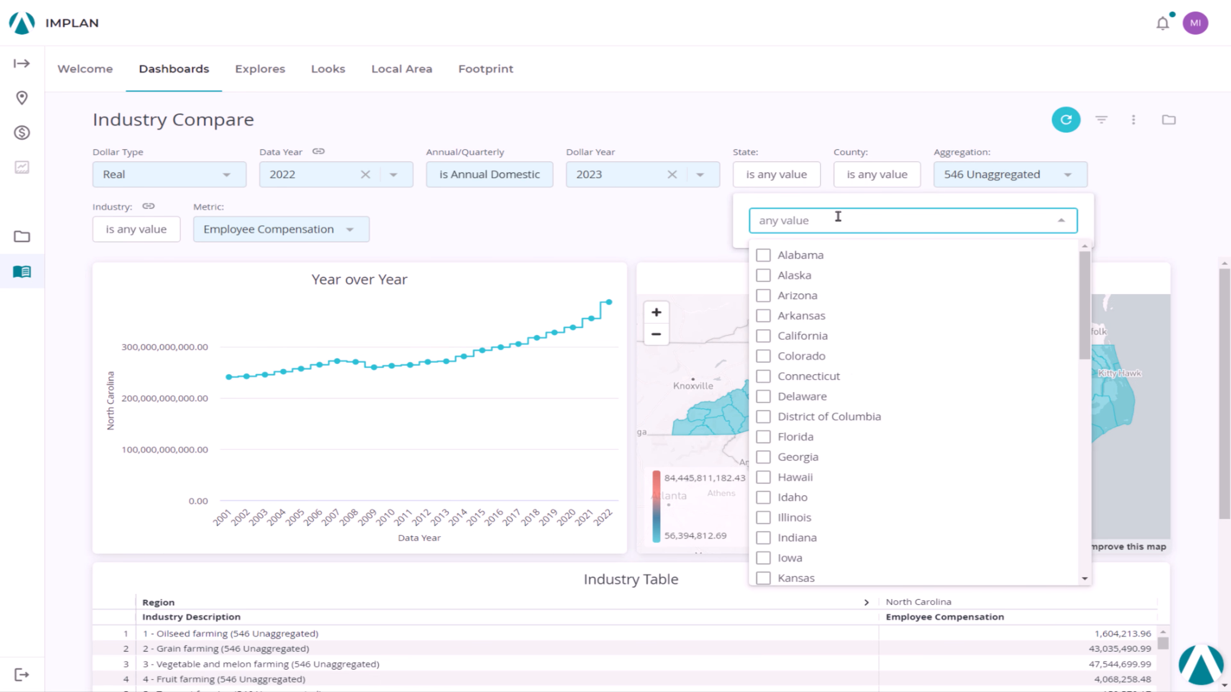
pyautogui.write('te')
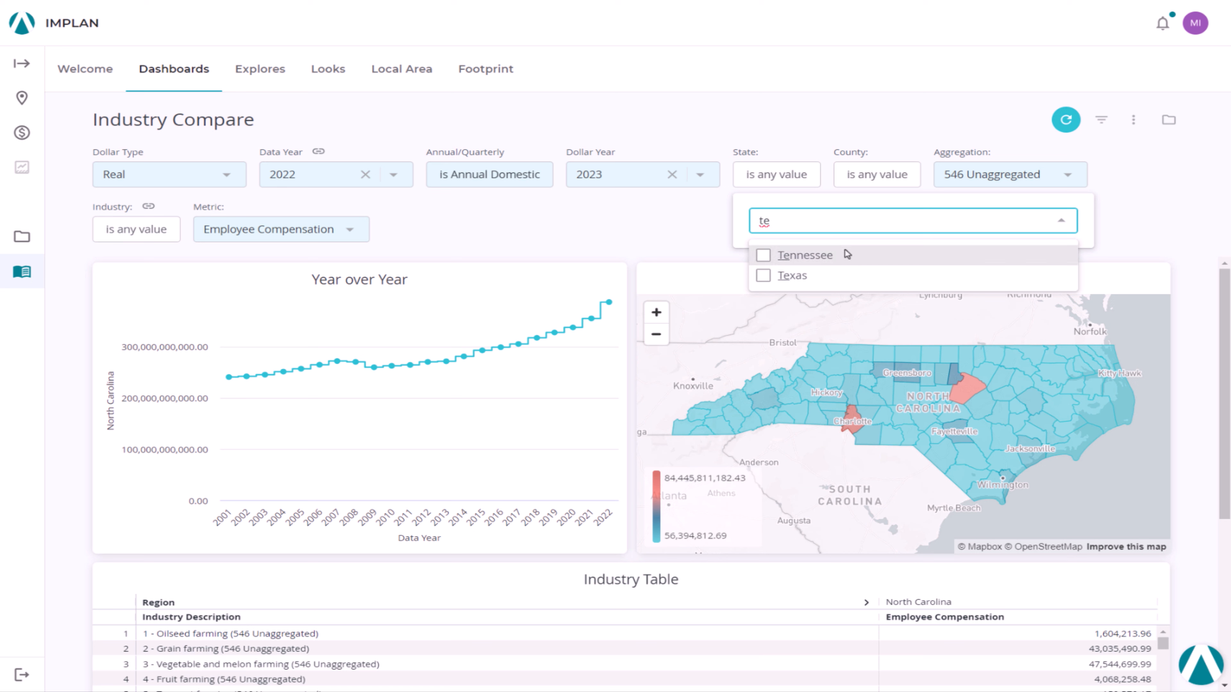
pyautogui.click(849, 255)
pyautogui.write('s')
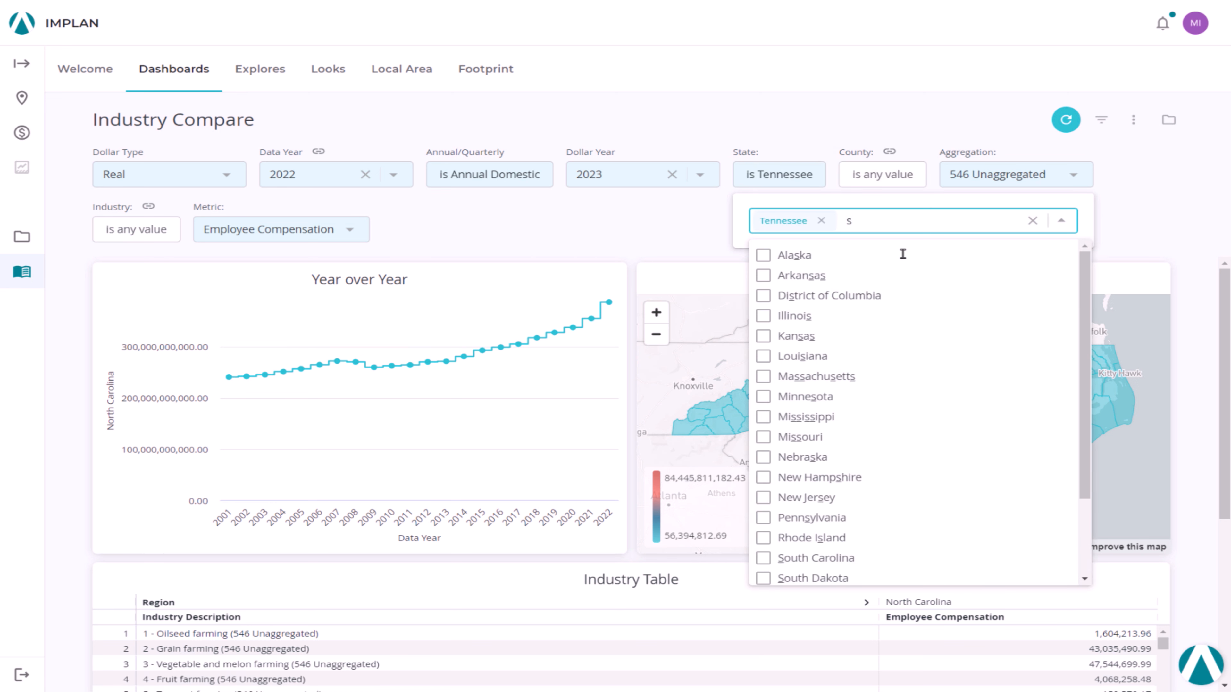
pyautogui.write('out')
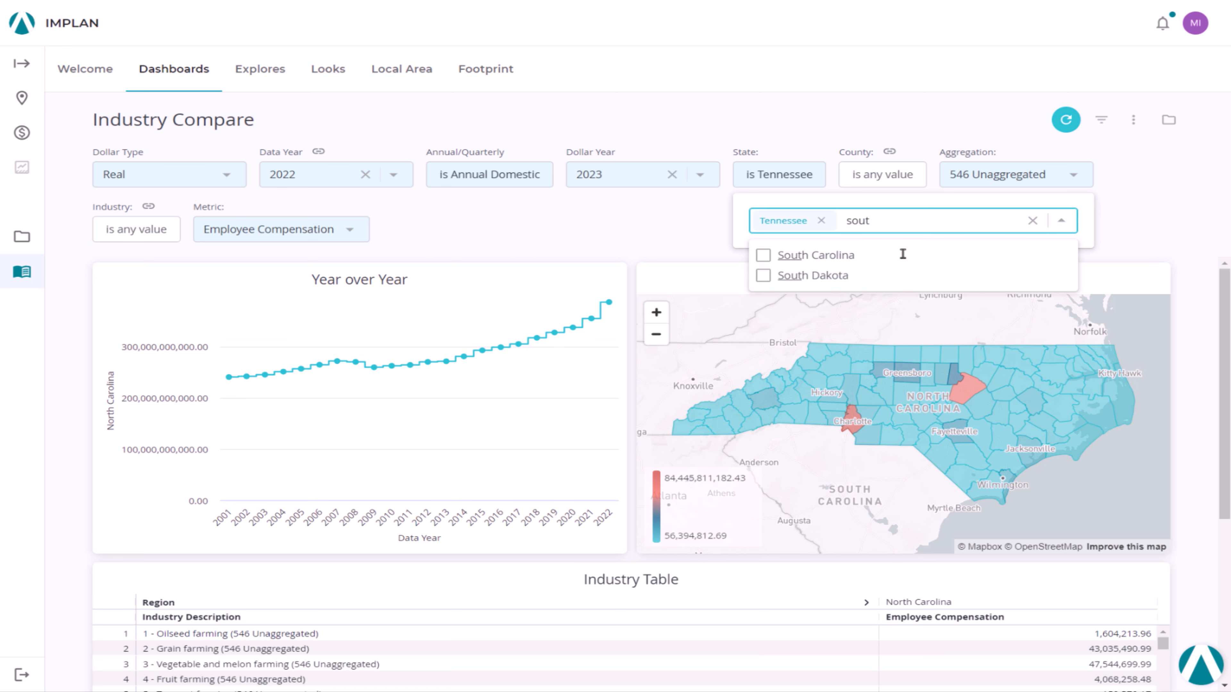
pyautogui.click(902, 255)
pyautogui.click(650, 226)
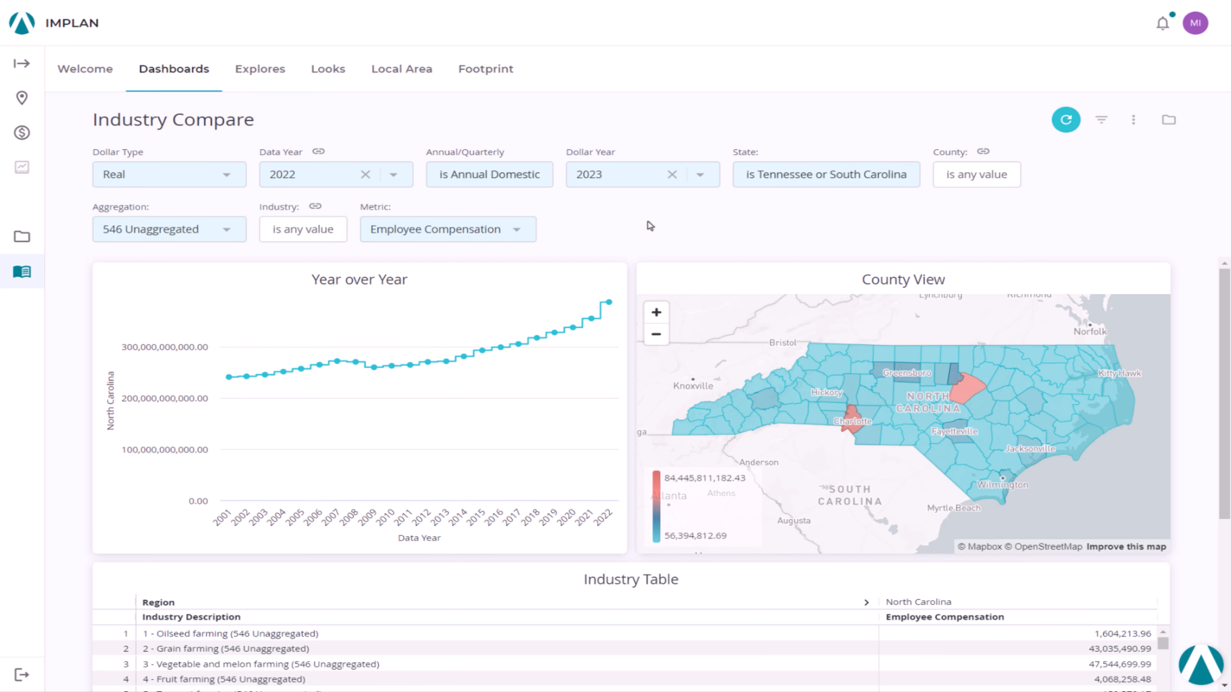
# - Filter the industry to 340 - Automobile manufacturing and refresh the dashboard with the updated filters
pyautogui.click(303, 229)
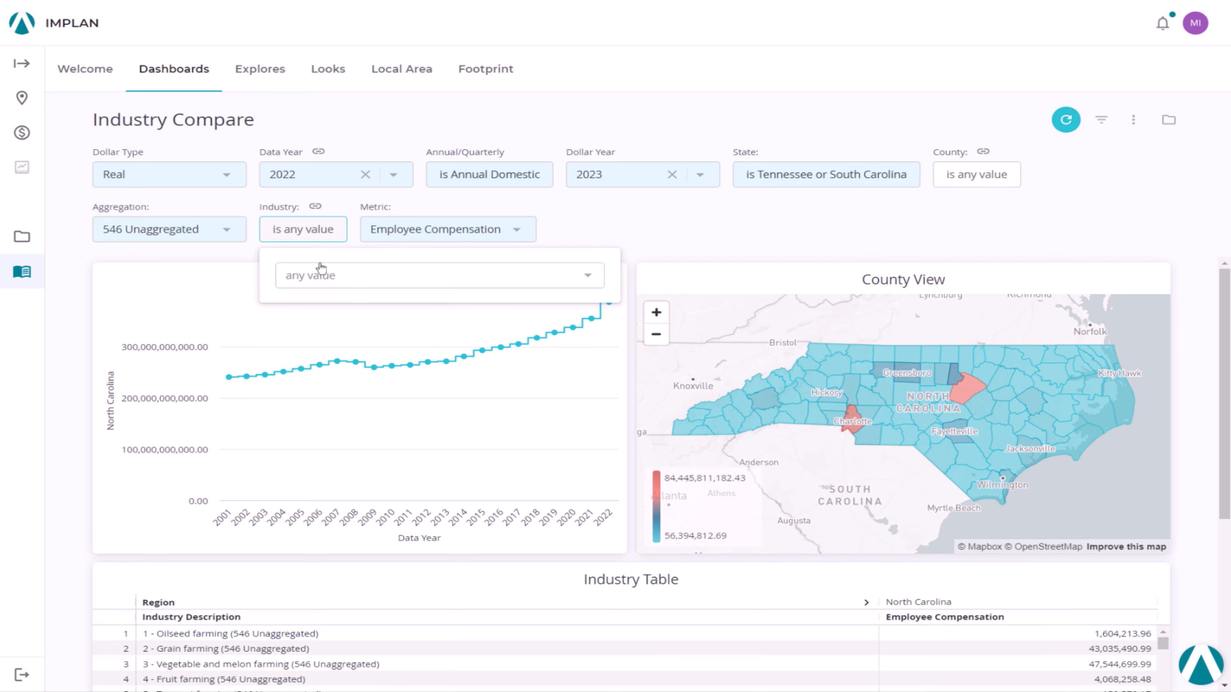
pyautogui.click(324, 273)
pyautogui.write('340')
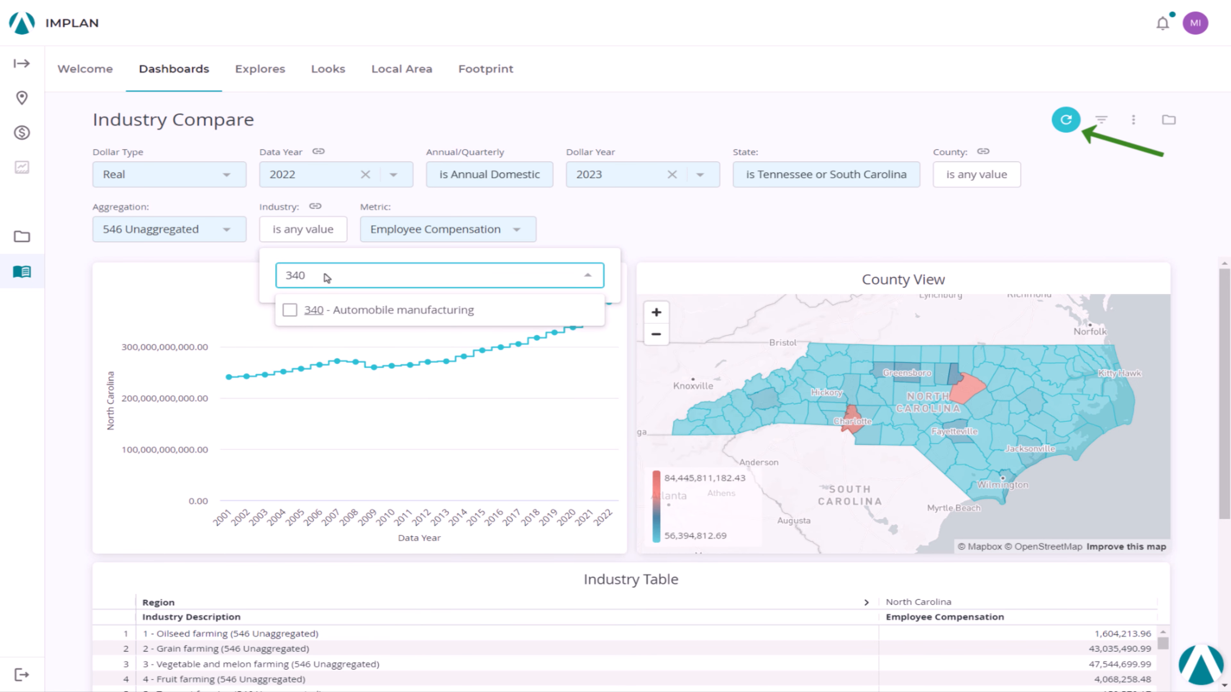
pyautogui.click(332, 310)
pyautogui.click(754, 236)
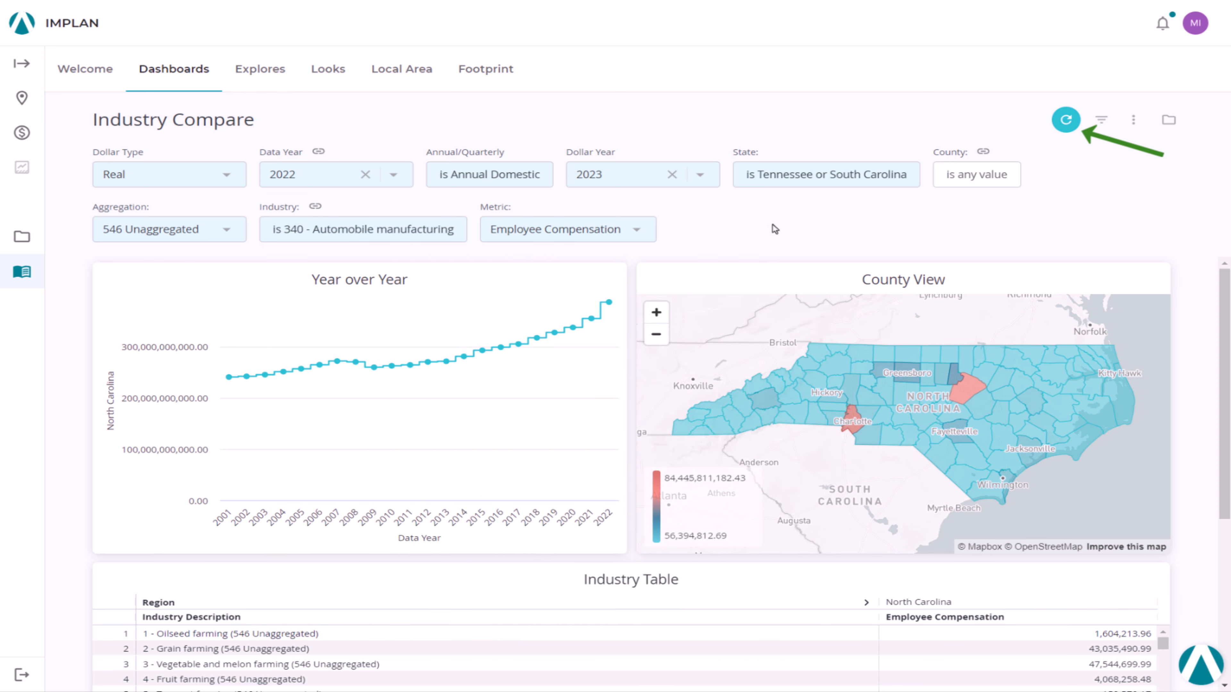
pyautogui.click(1065, 120)
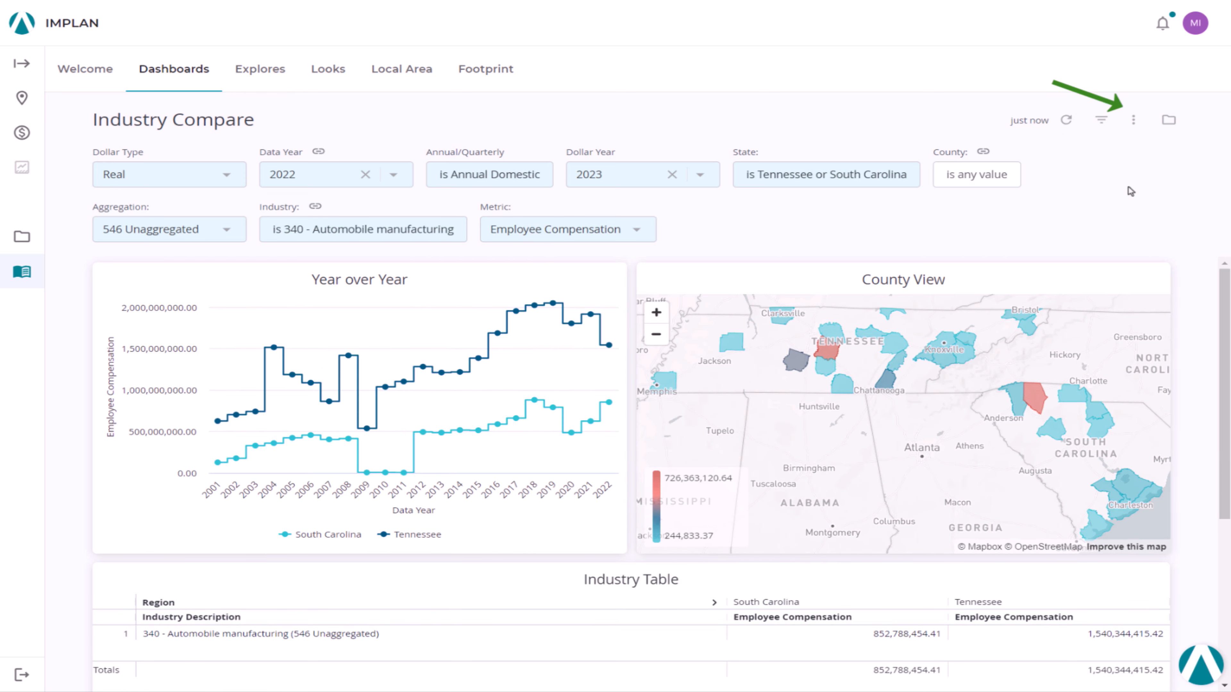
# - Check the file formats offered for downloading the whole Industry Compare dashboard, and leave without downloading
pyautogui.click(1141, 127)
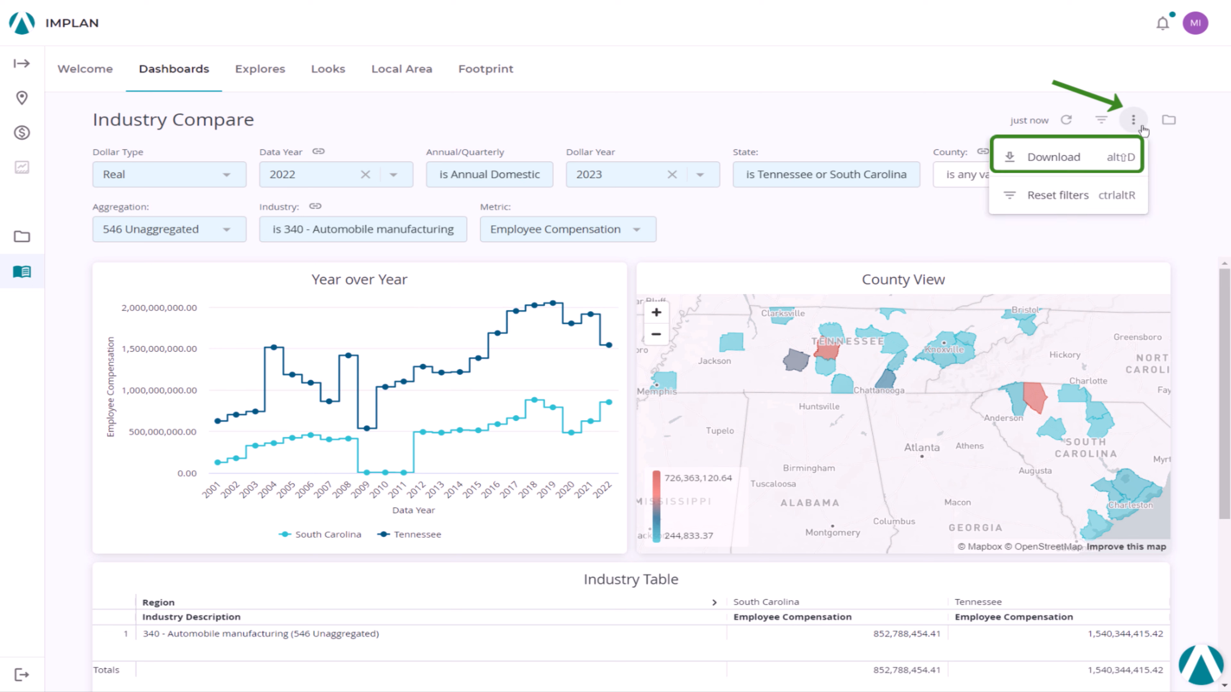
pyautogui.click(1050, 166)
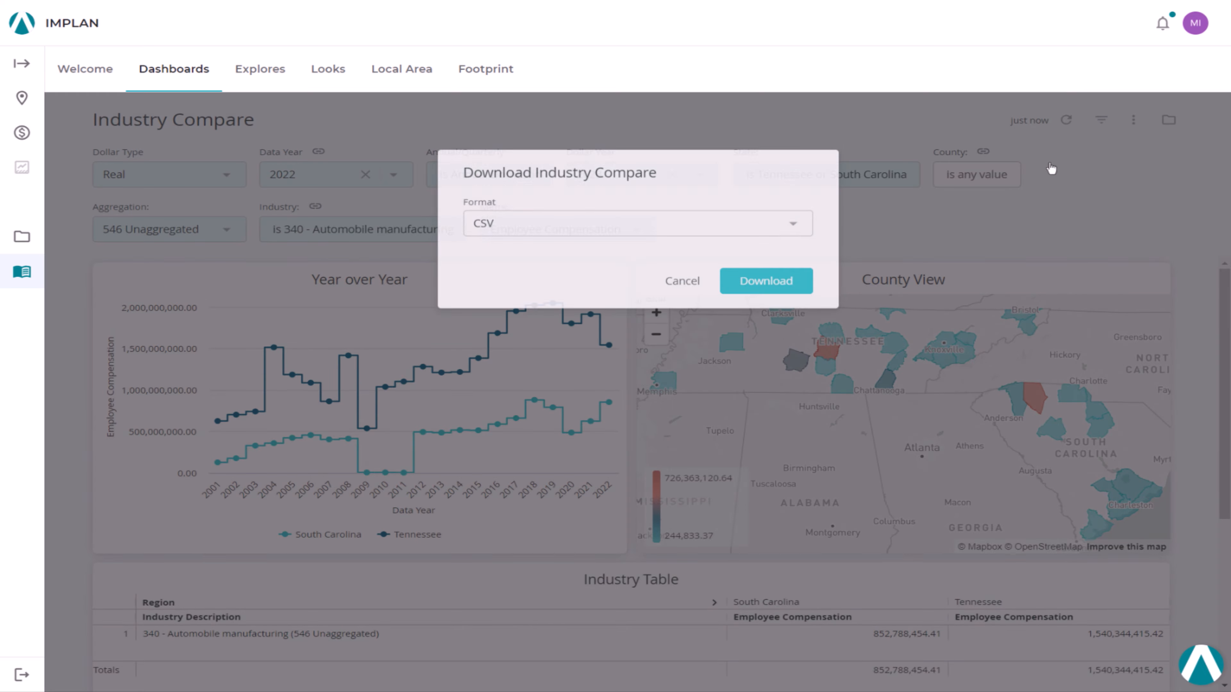
pyautogui.click(793, 194)
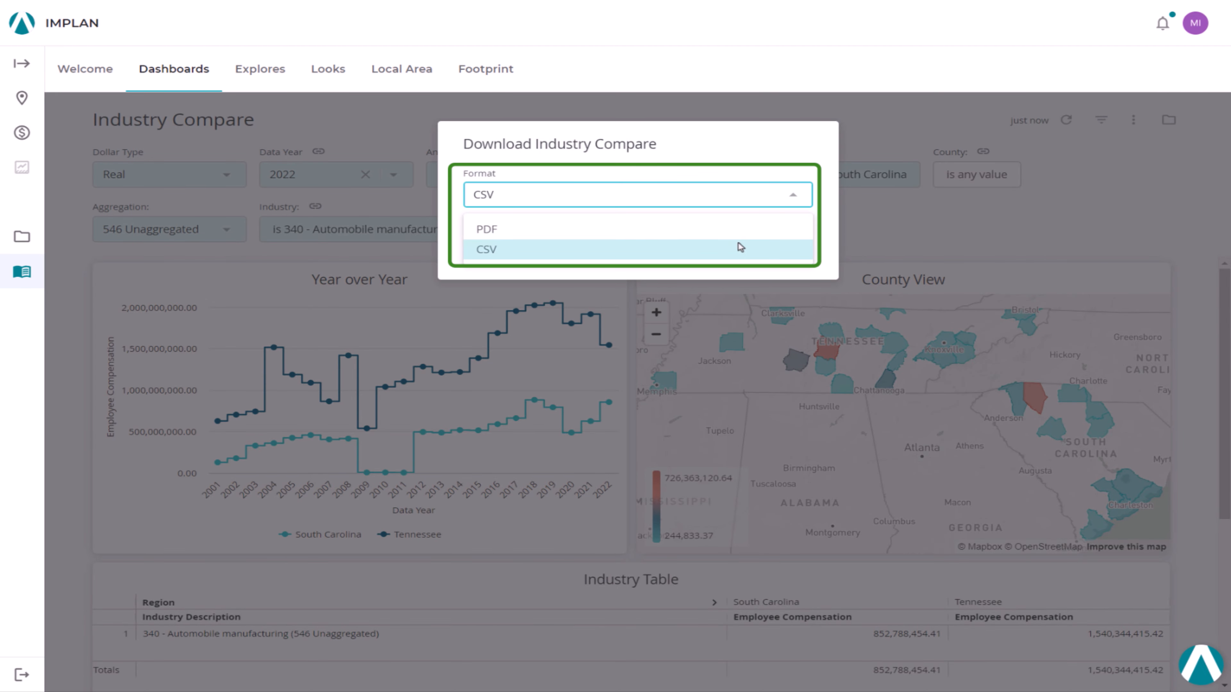
pyautogui.click(749, 176)
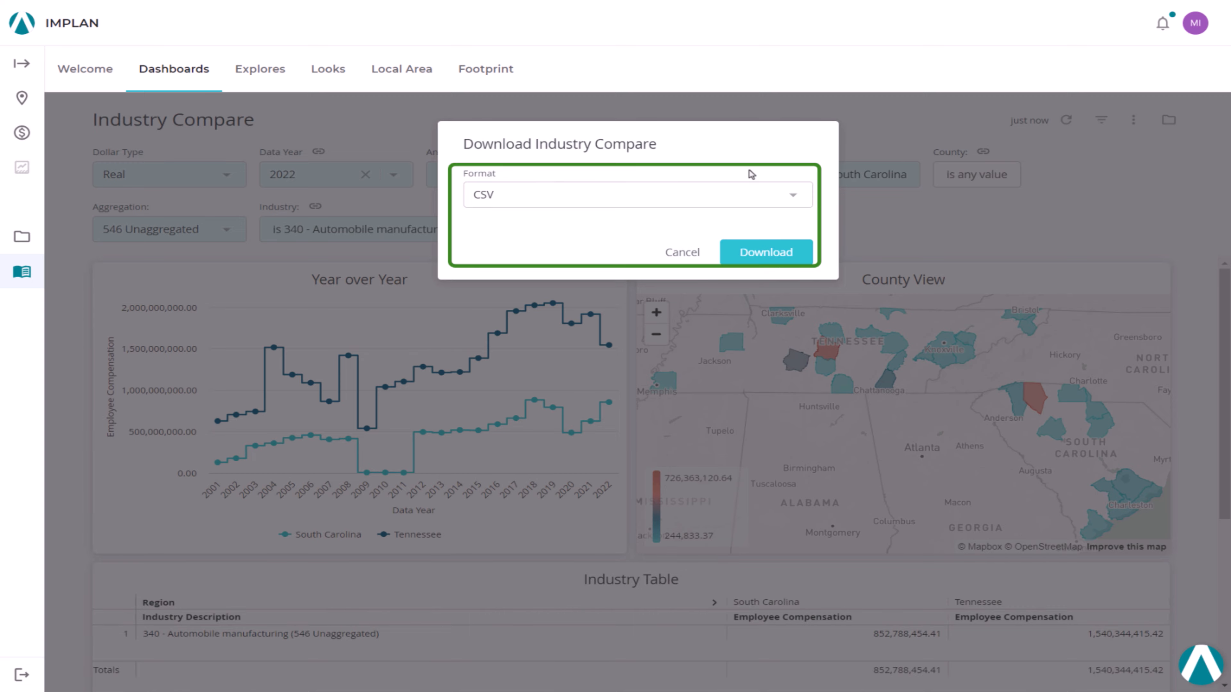
pyautogui.click(689, 254)
# - Download the Year over Year chart's data in CSV format
pyautogui.click(609, 277)
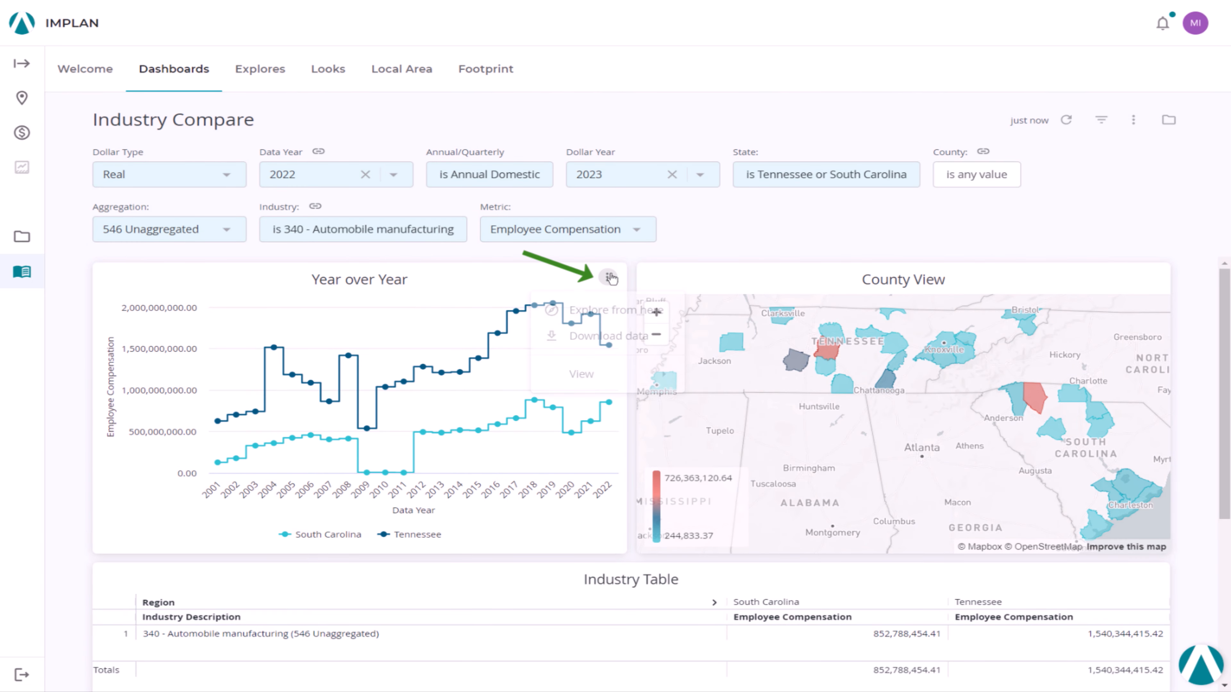
pyautogui.click(619, 339)
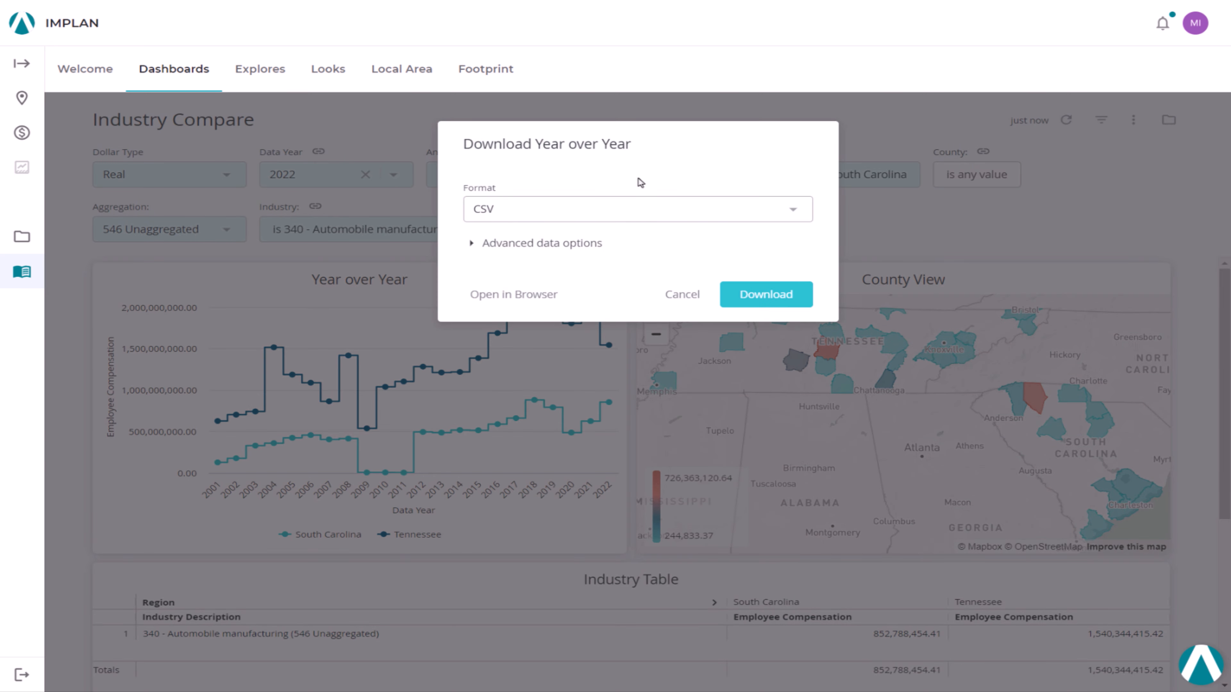
pyautogui.click(637, 220)
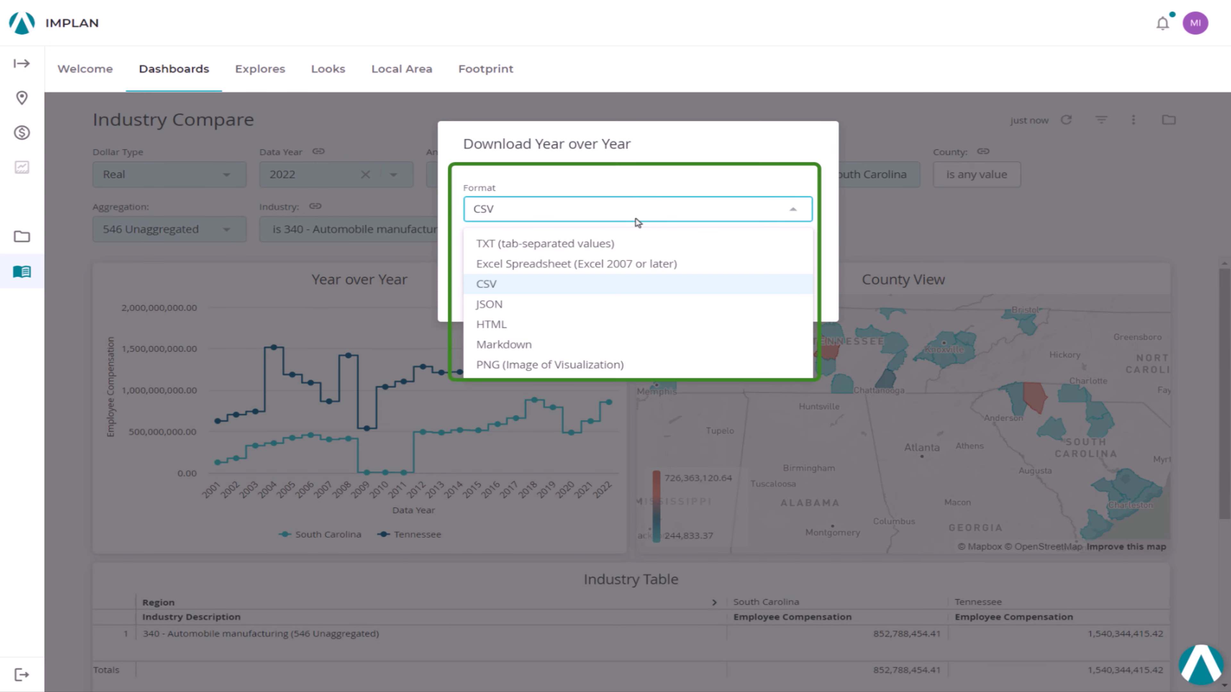
pyautogui.click(660, 174)
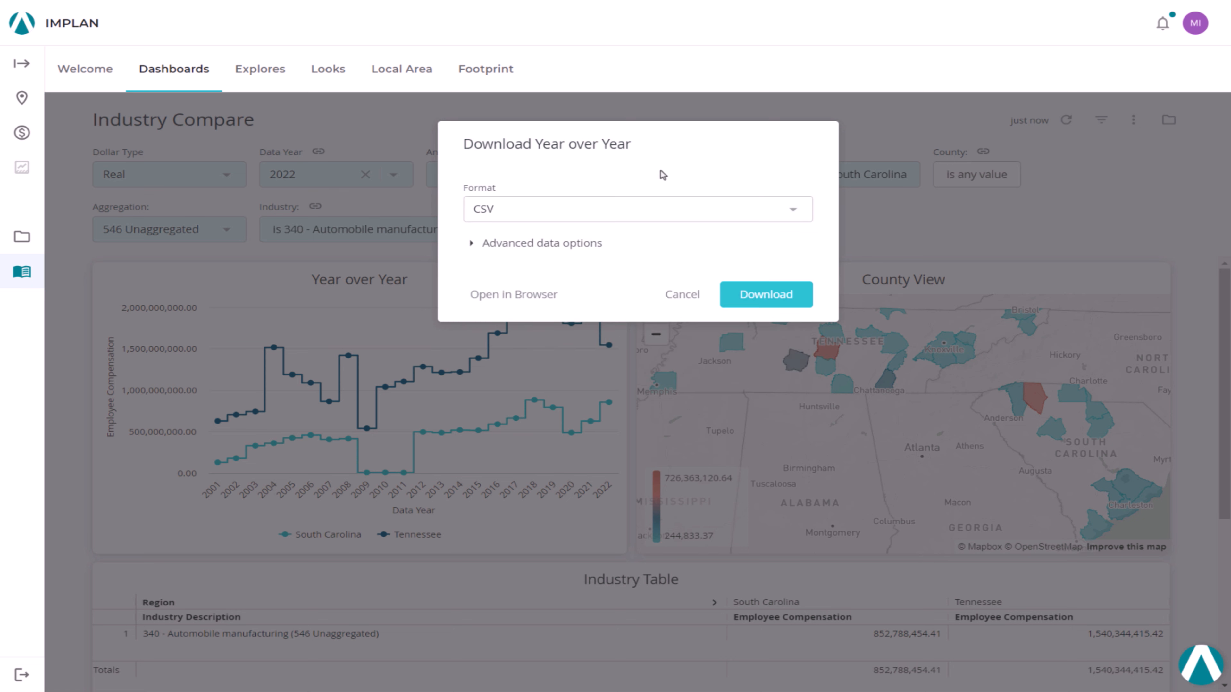
pyautogui.click(798, 301)
# - Open the County View map's underlying data as an explore
pyautogui.click(1153, 282)
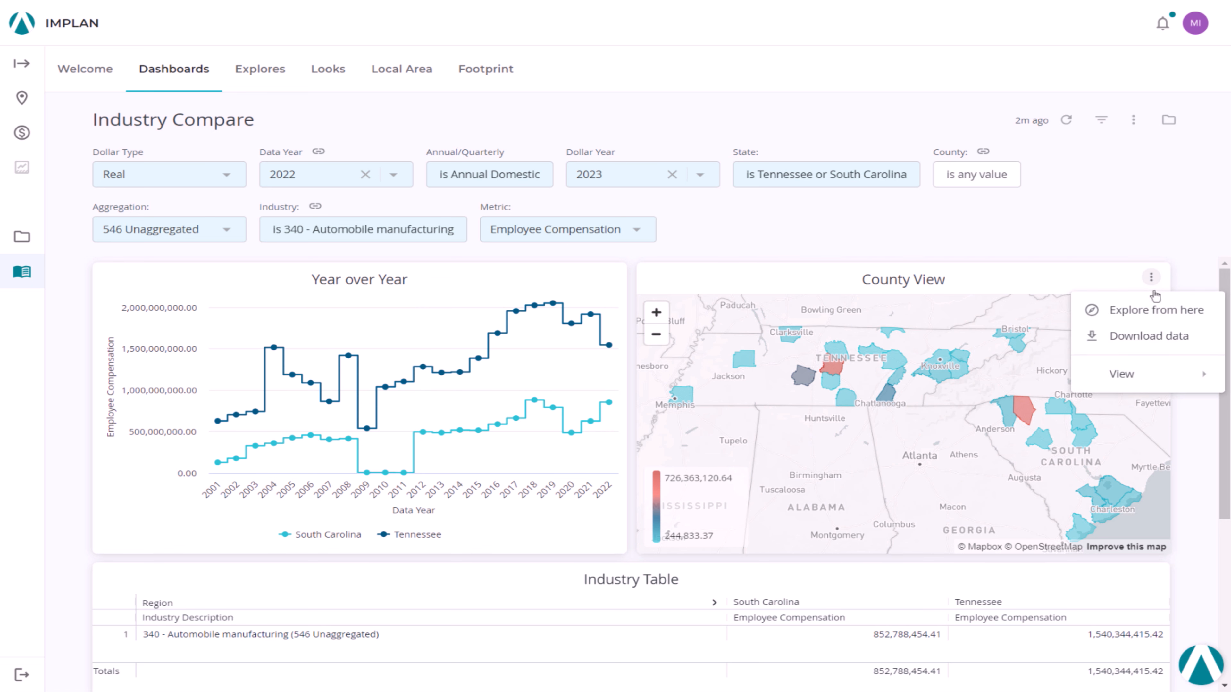
pyautogui.click(1110, 310)
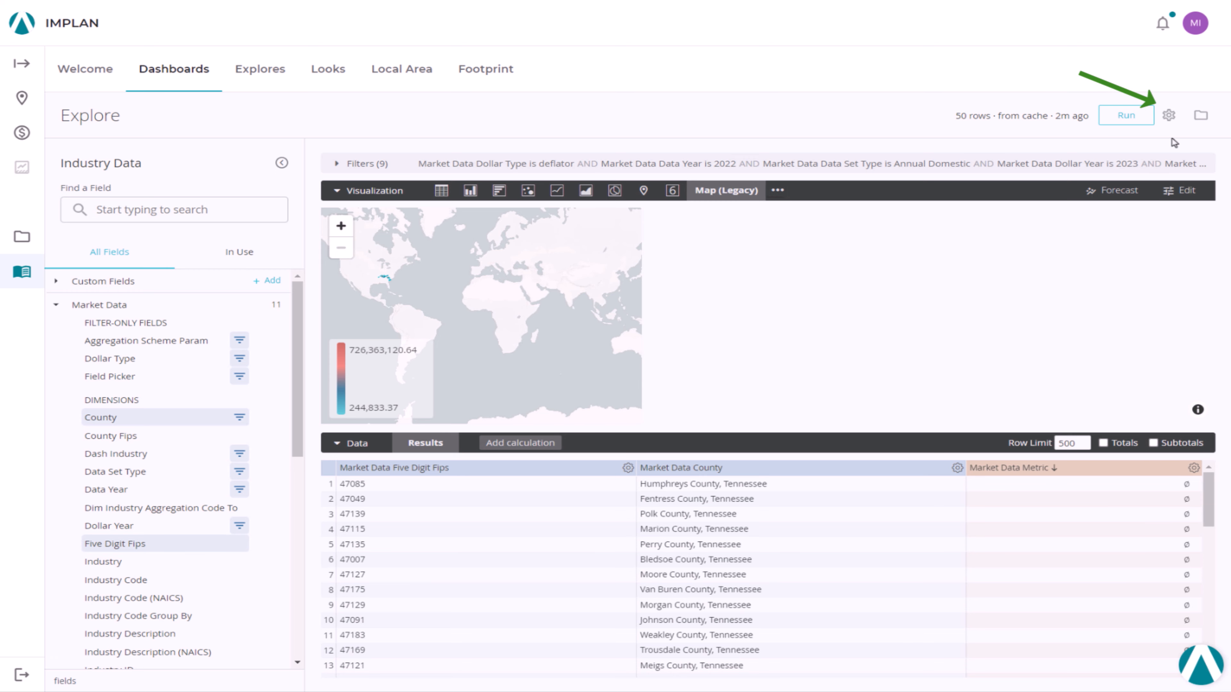
# - Check the download formats offered for the explore results without downloading, and bring up the explore's save options
pyautogui.click(1168, 116)
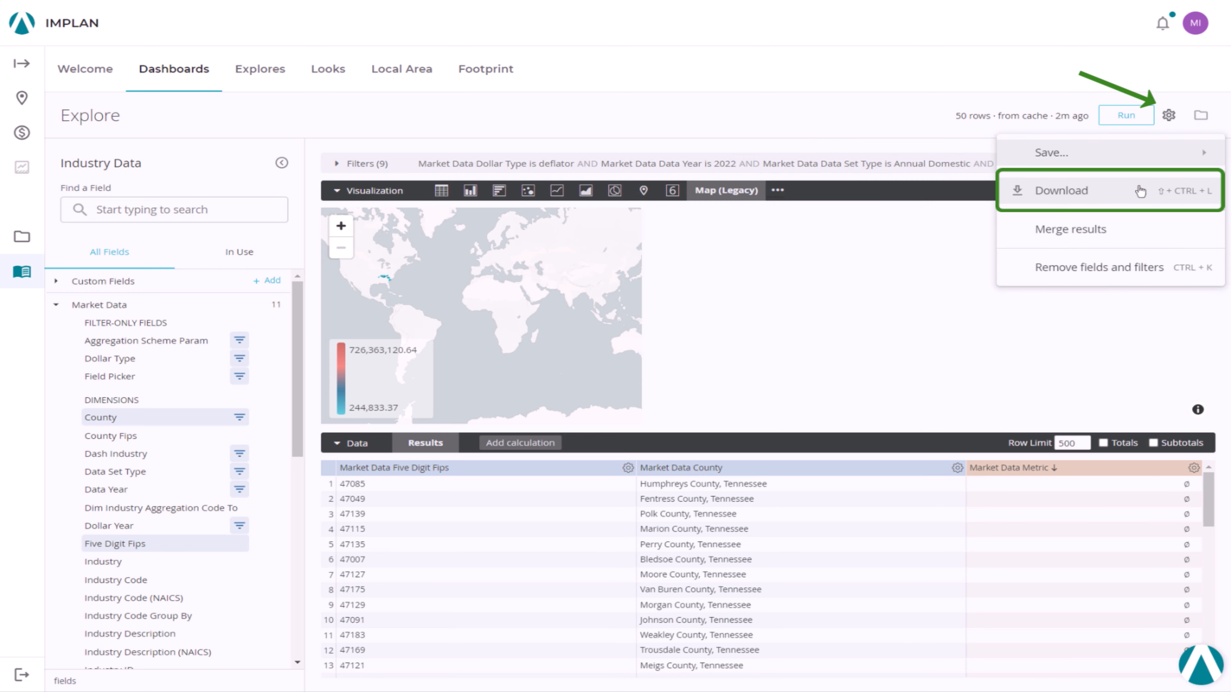
pyautogui.click(1105, 190)
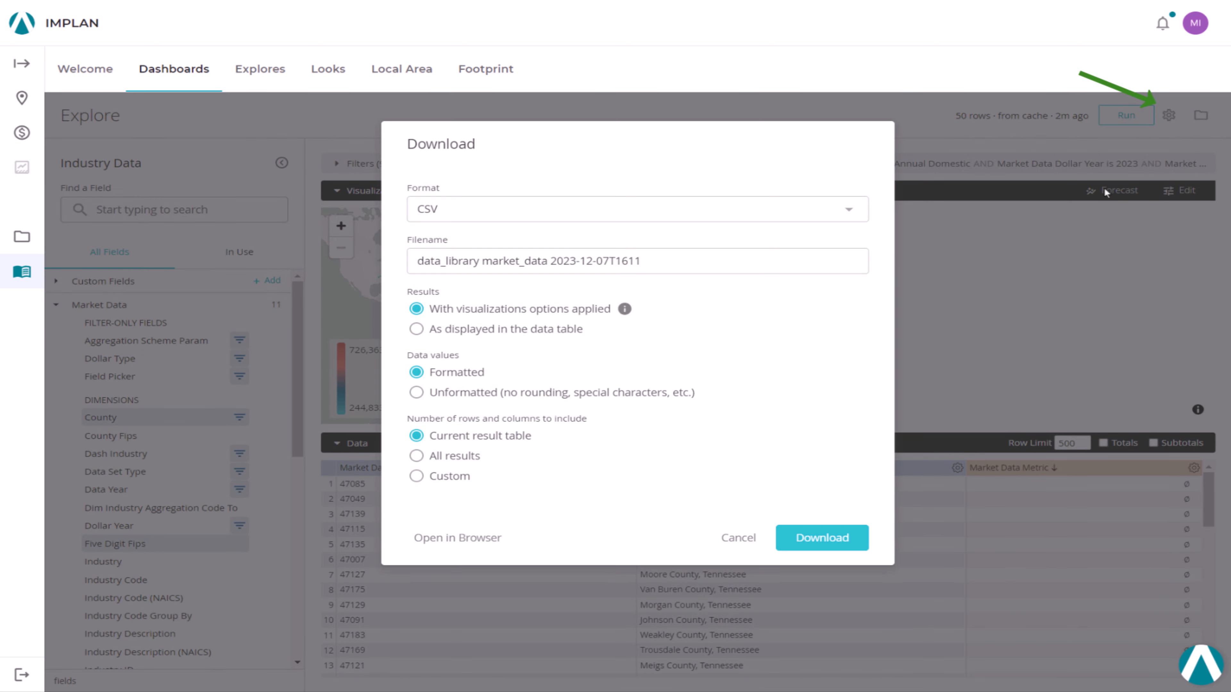
pyautogui.click(840, 216)
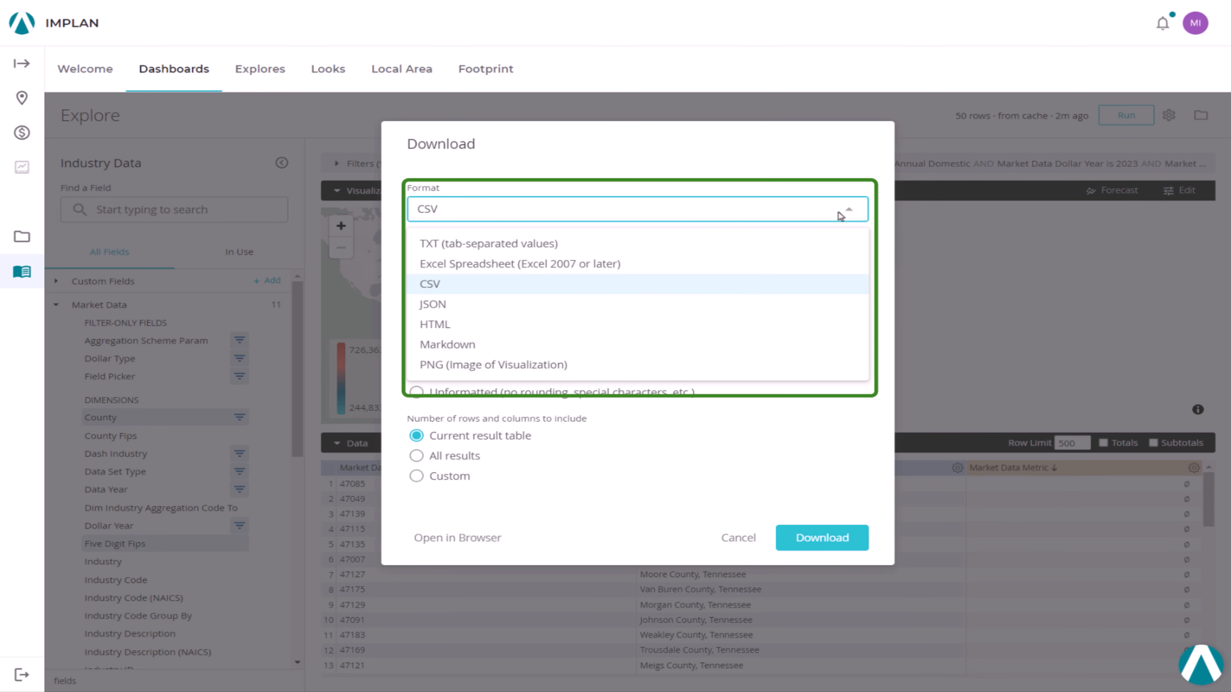
pyautogui.click(722, 538)
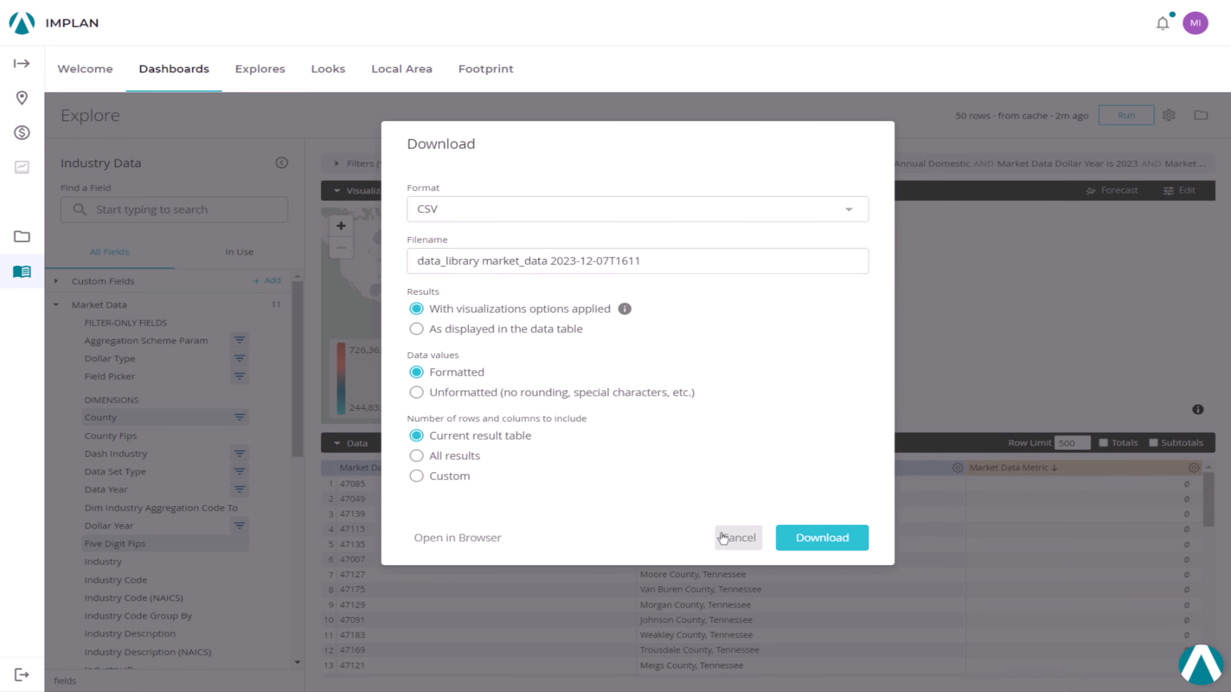
pyautogui.click(722, 538)
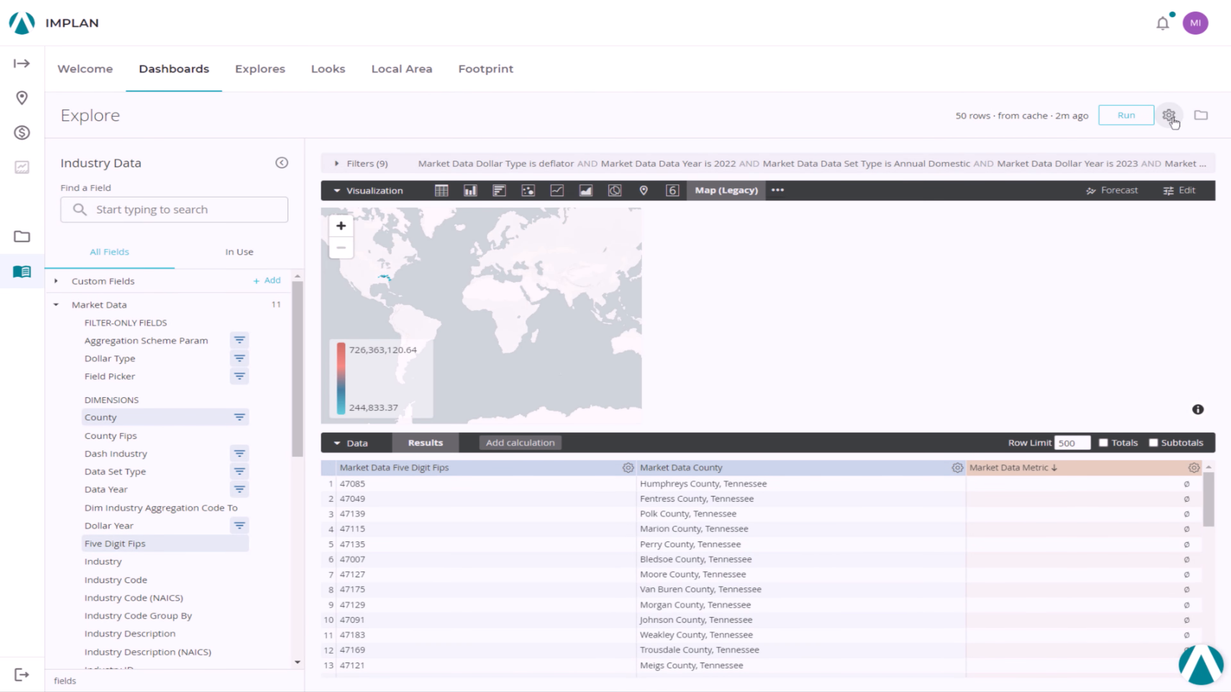
pyautogui.click(1172, 120)
pyautogui.moveTo(1138, 154)
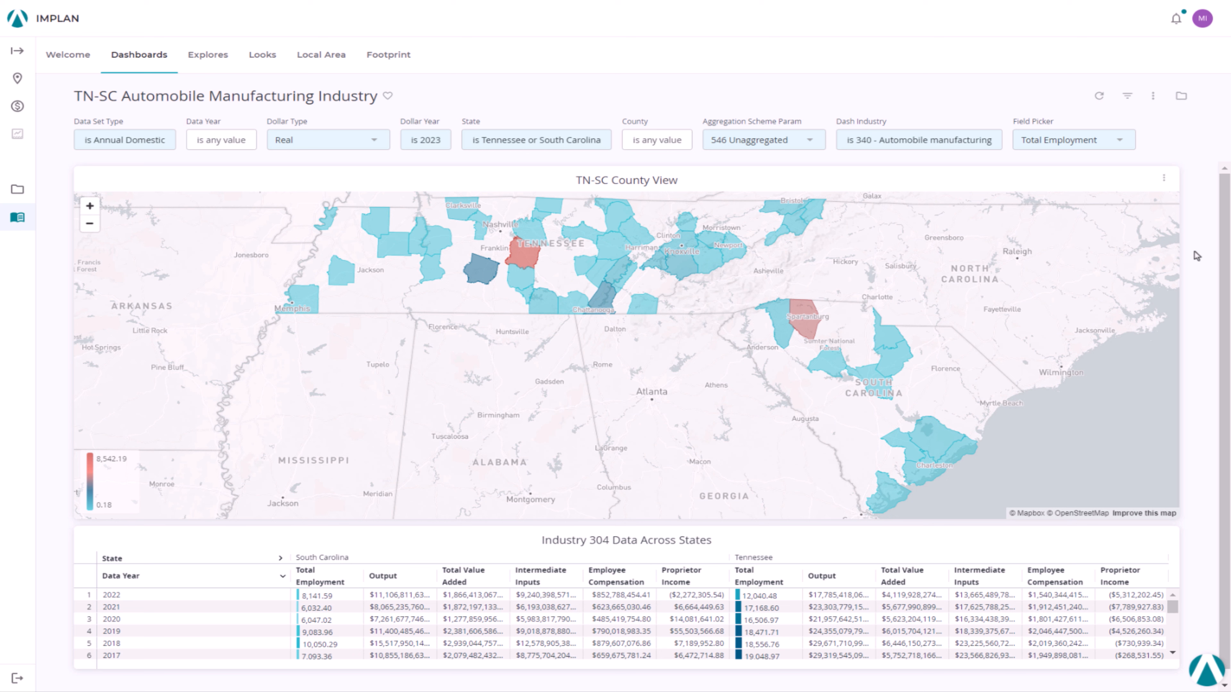
# - Switch from the TN-SC Automobile Manufacturing Industry dashboard to the Trade Flows dashboard
pyautogui.click(151, 59)
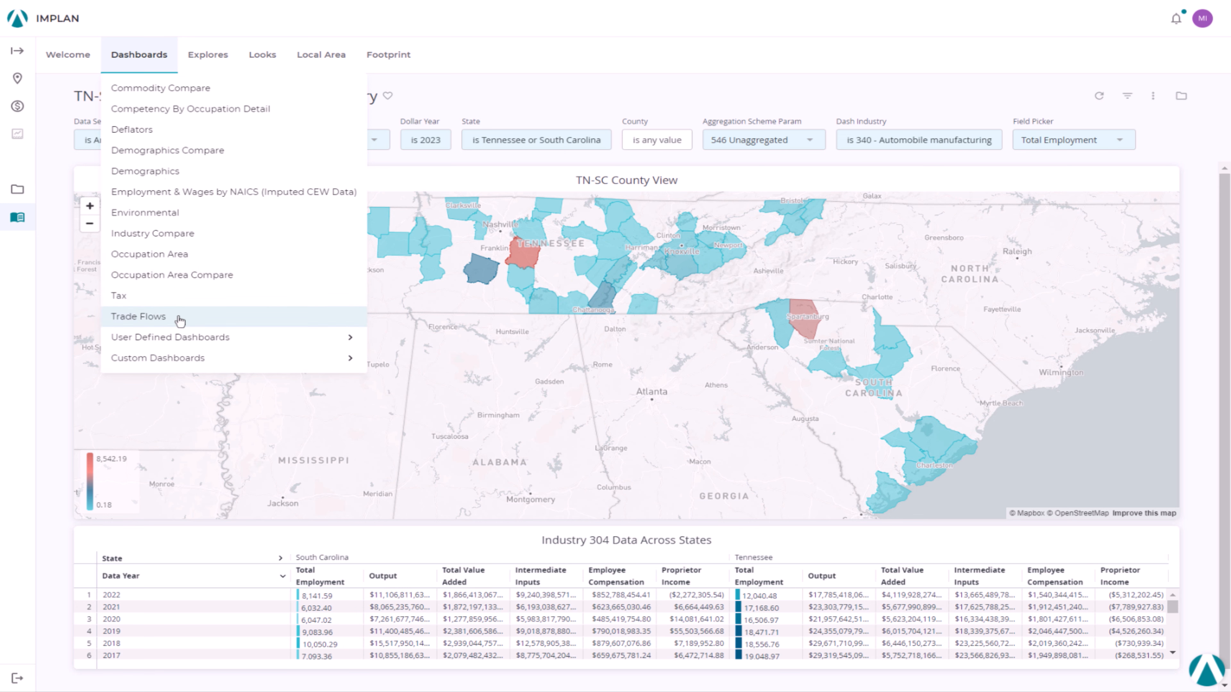
pyautogui.click(180, 321)
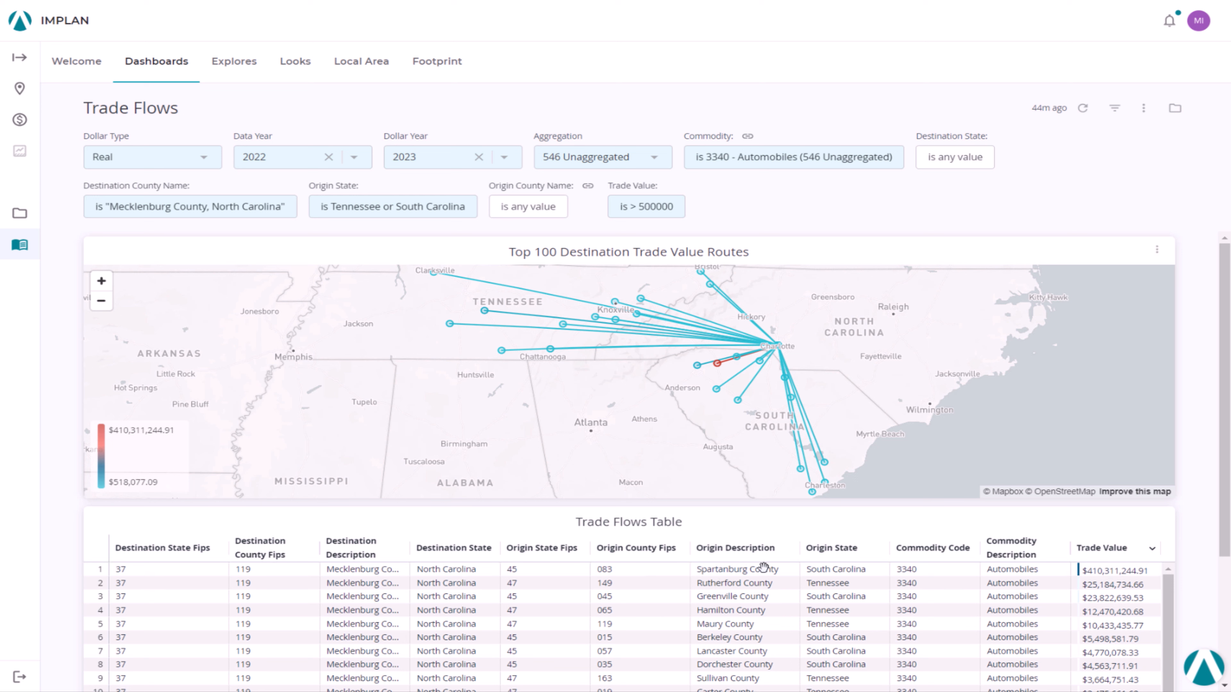
# - Open the Employment & Wages by NAICS (Imputed CEW Data) explore and expand its filters
pyautogui.click(250, 70)
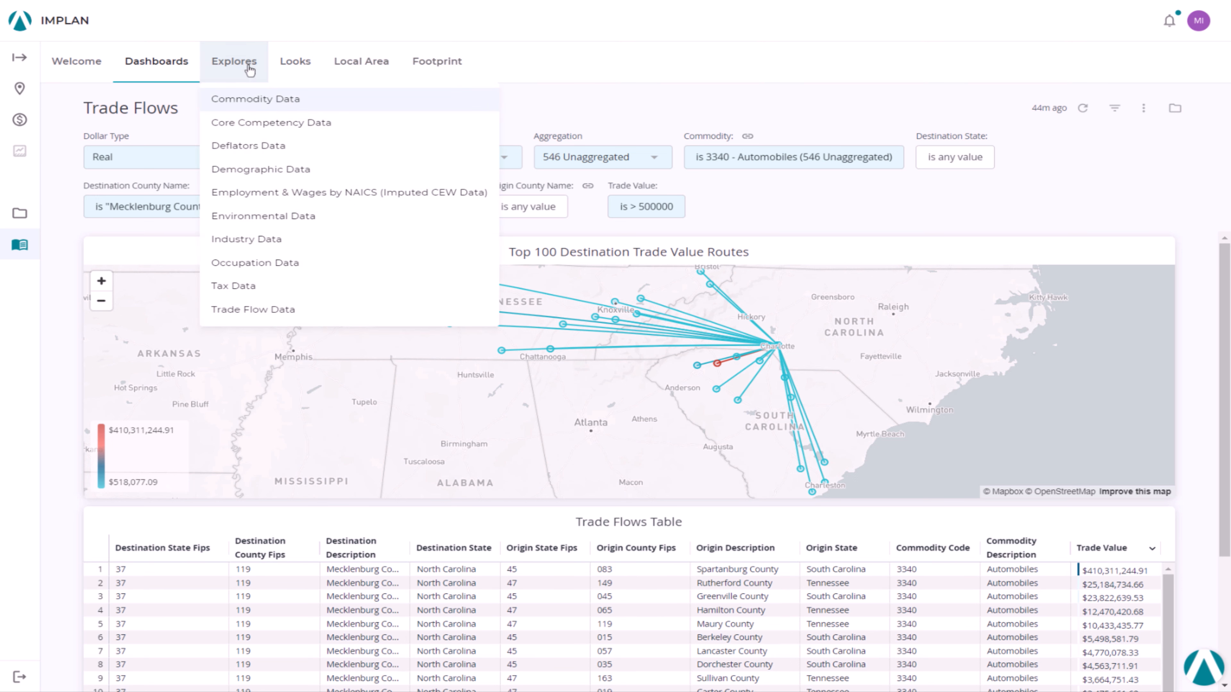
pyautogui.click(275, 200)
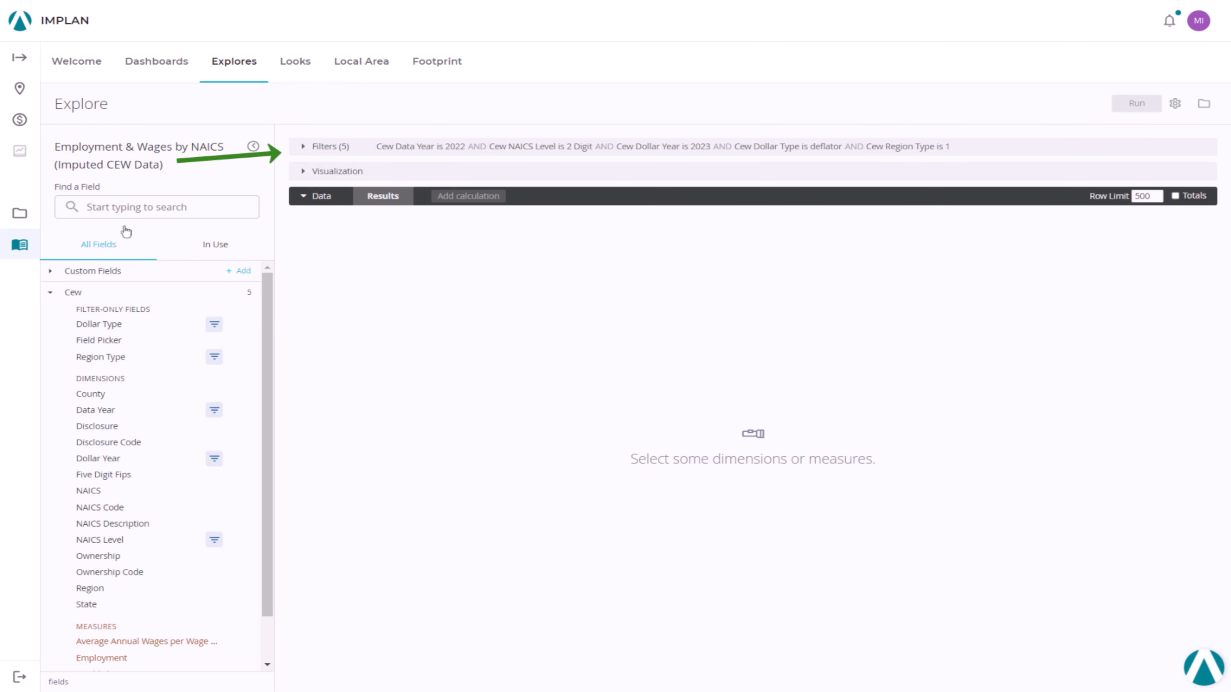
pyautogui.click(303, 147)
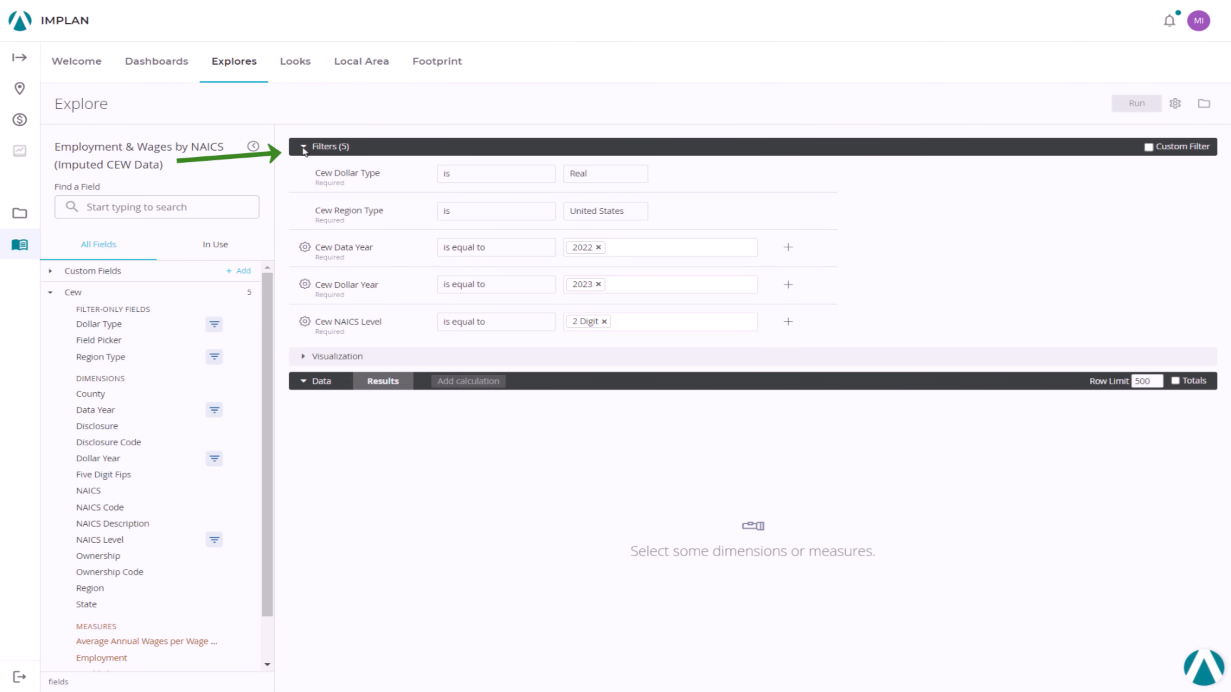
# - Set the Cew Region Type filter to State and clear the year from the Cew Data Year filter
pyautogui.click(580, 214)
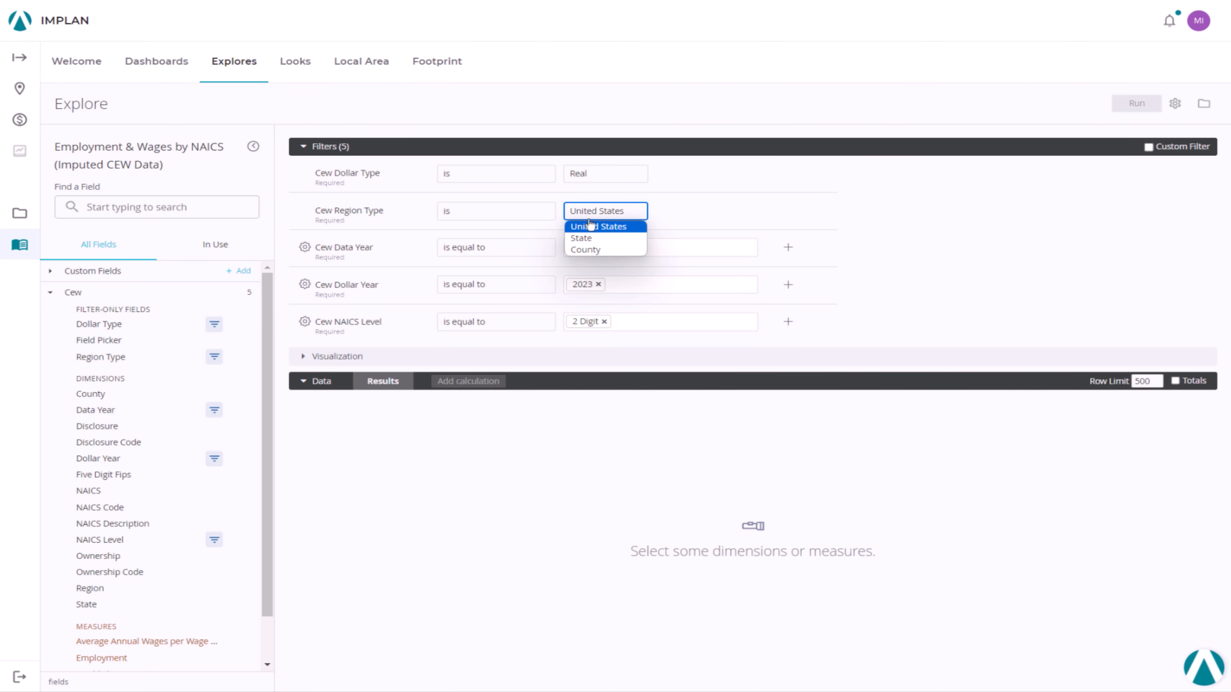
pyautogui.click(593, 239)
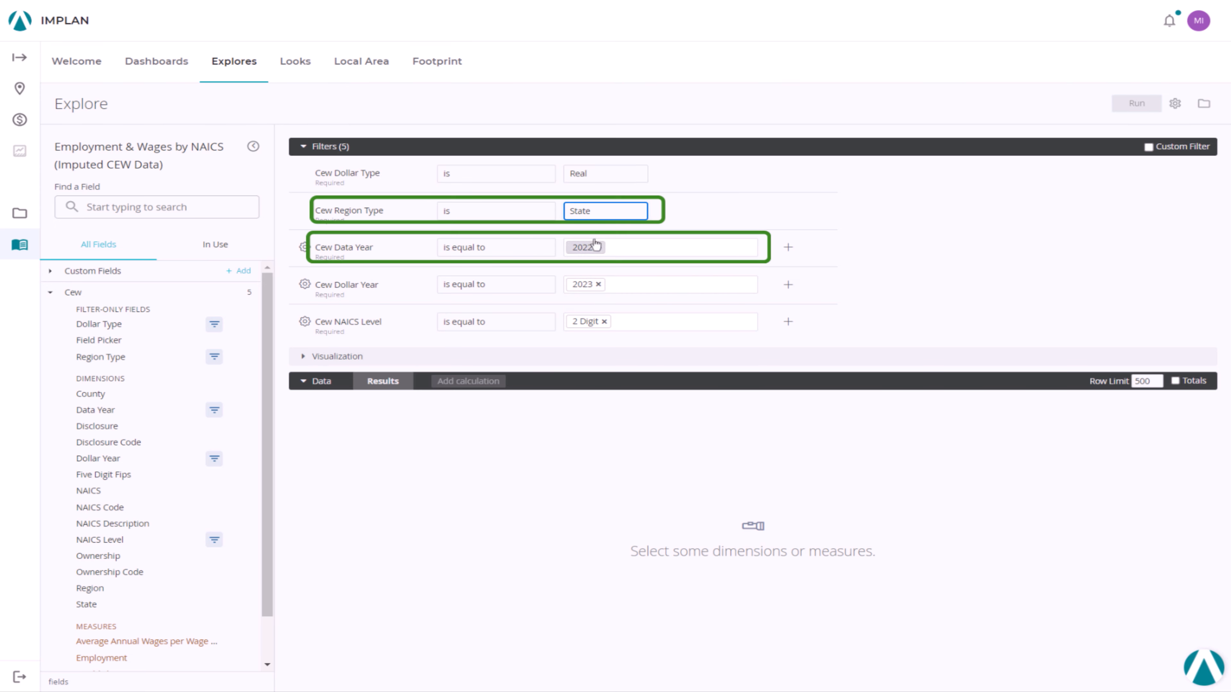
pyautogui.click(599, 248)
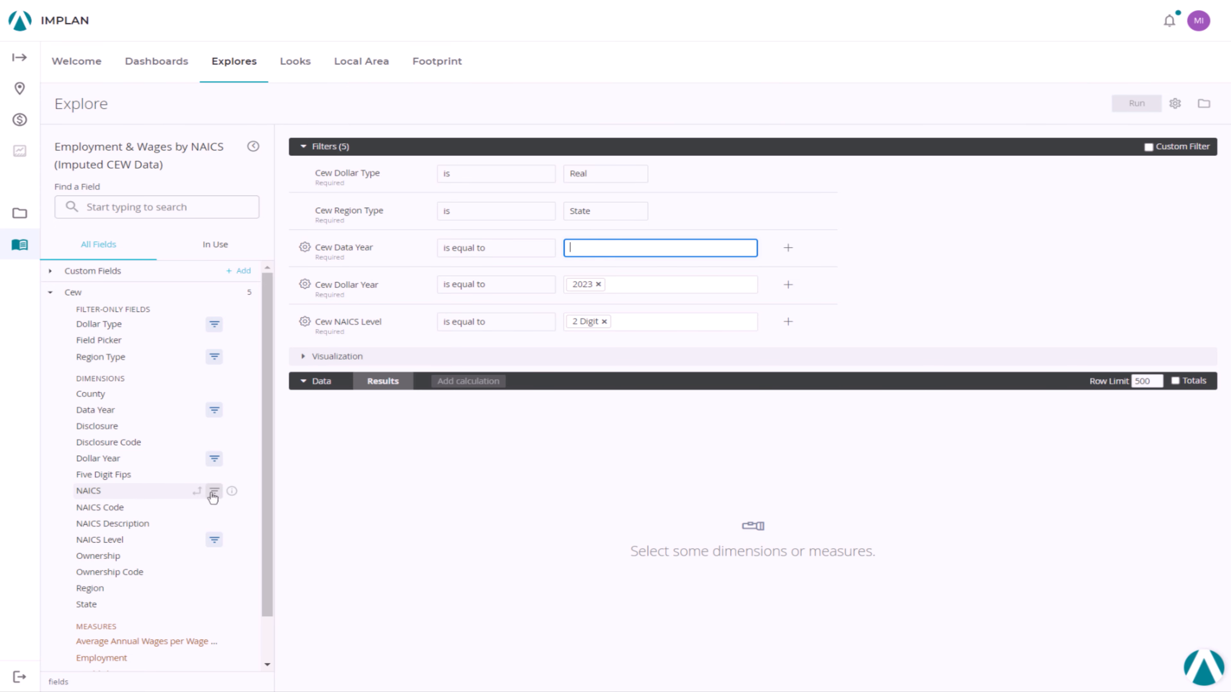
# - Add NAICS and State as filters, and set the NAICS filter to 336111 - Automobile Manufacturing
pyautogui.click(214, 493)
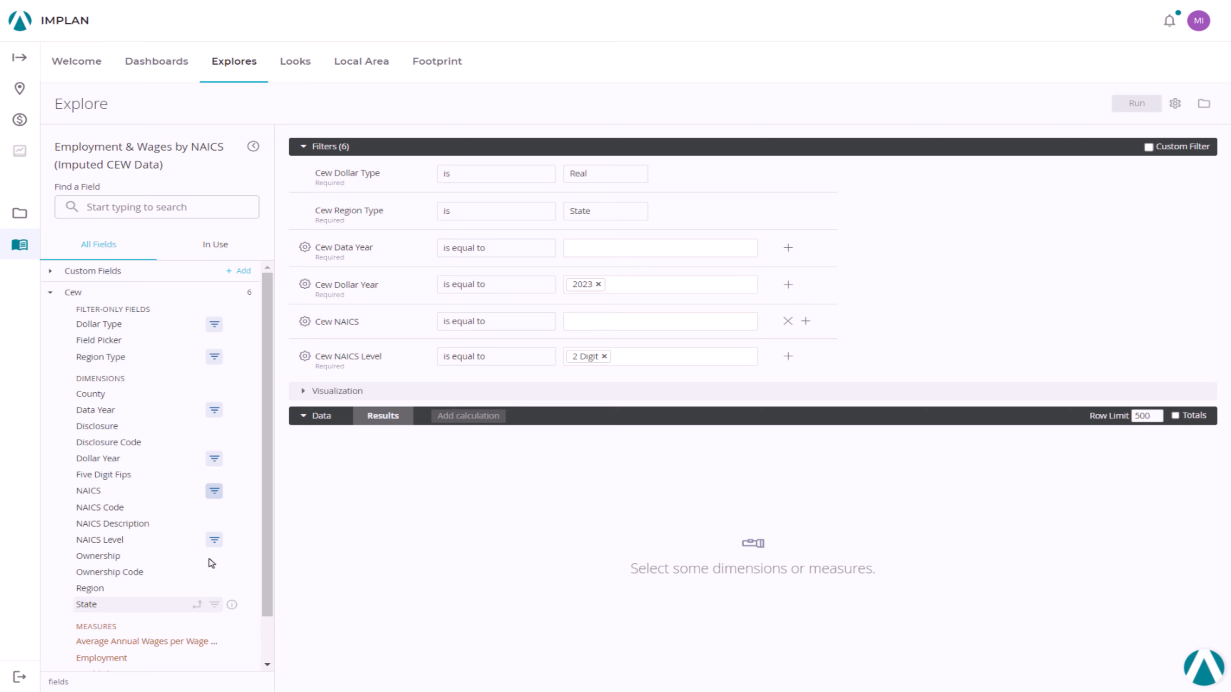
pyautogui.click(212, 606)
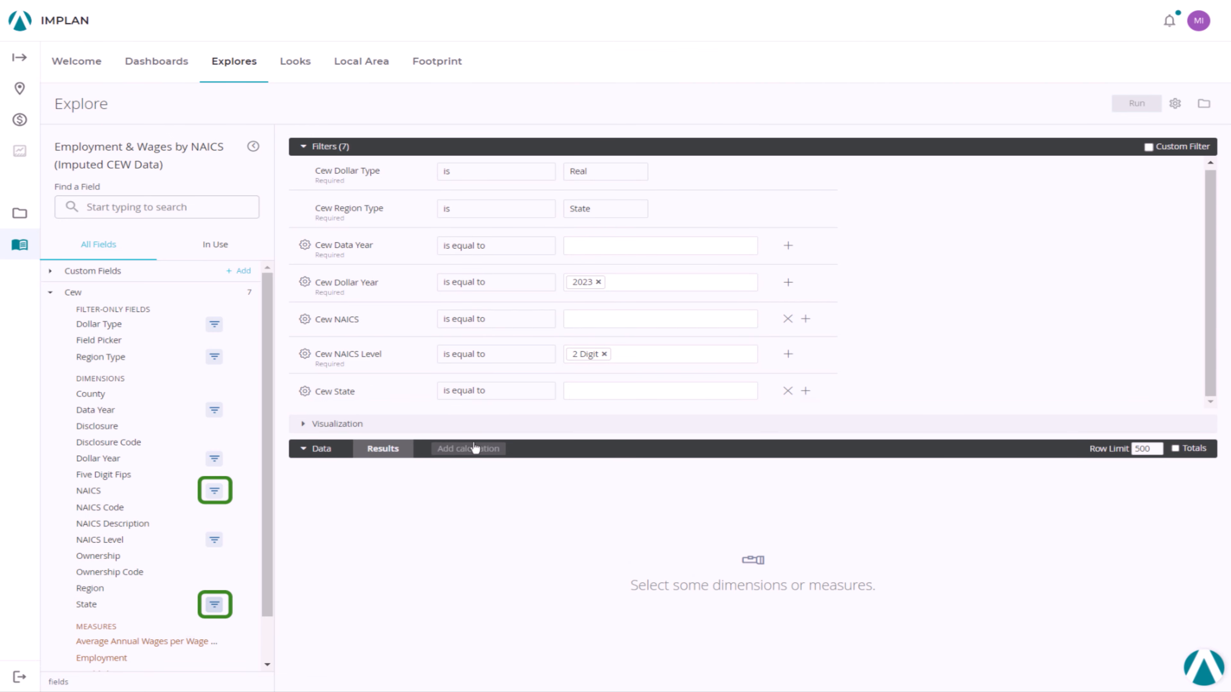
pyautogui.click(600, 319)
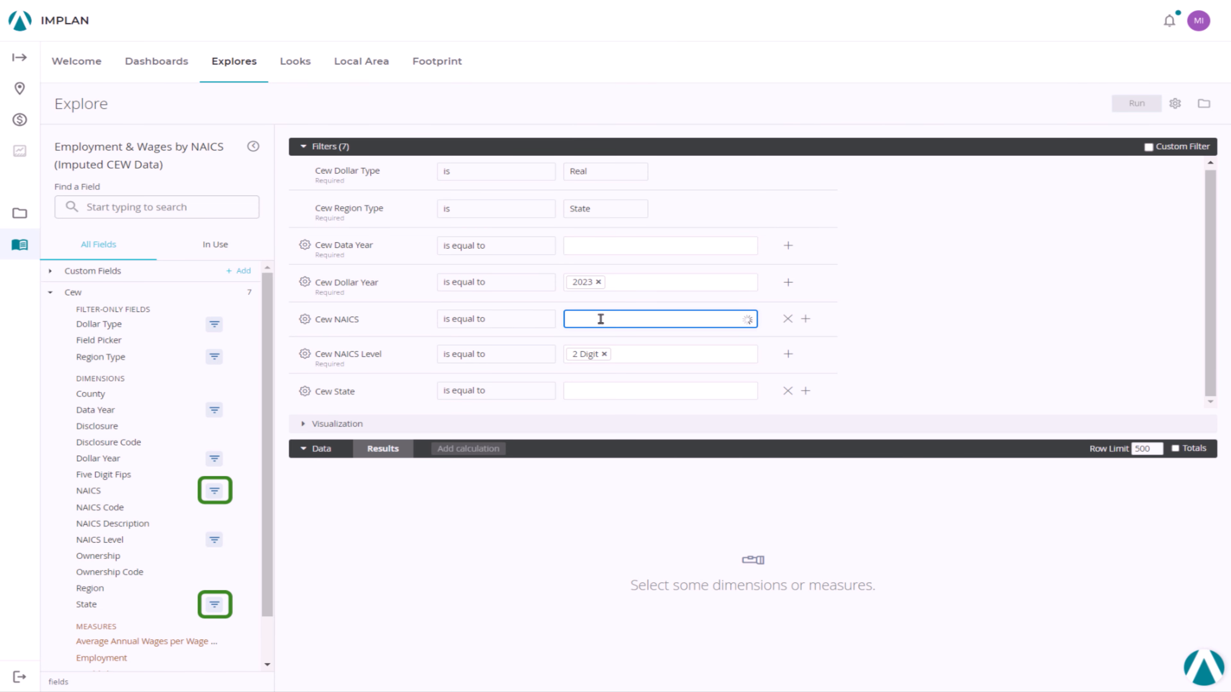
pyautogui.write('3361')
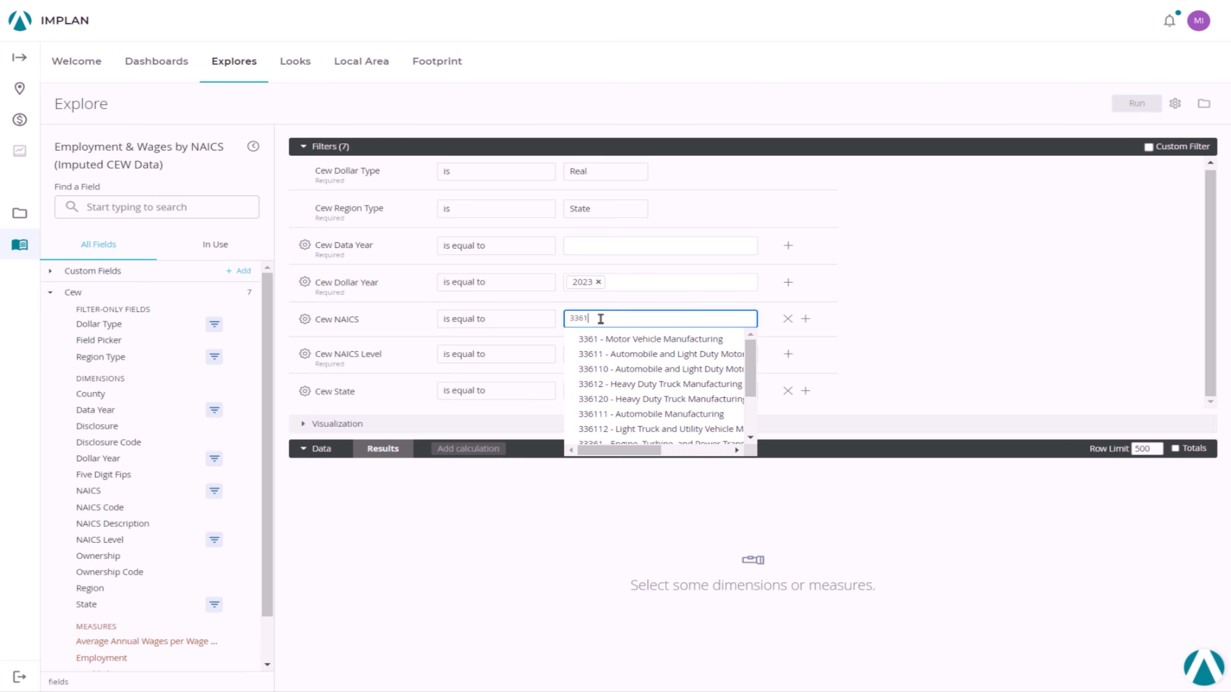
pyautogui.write('11')
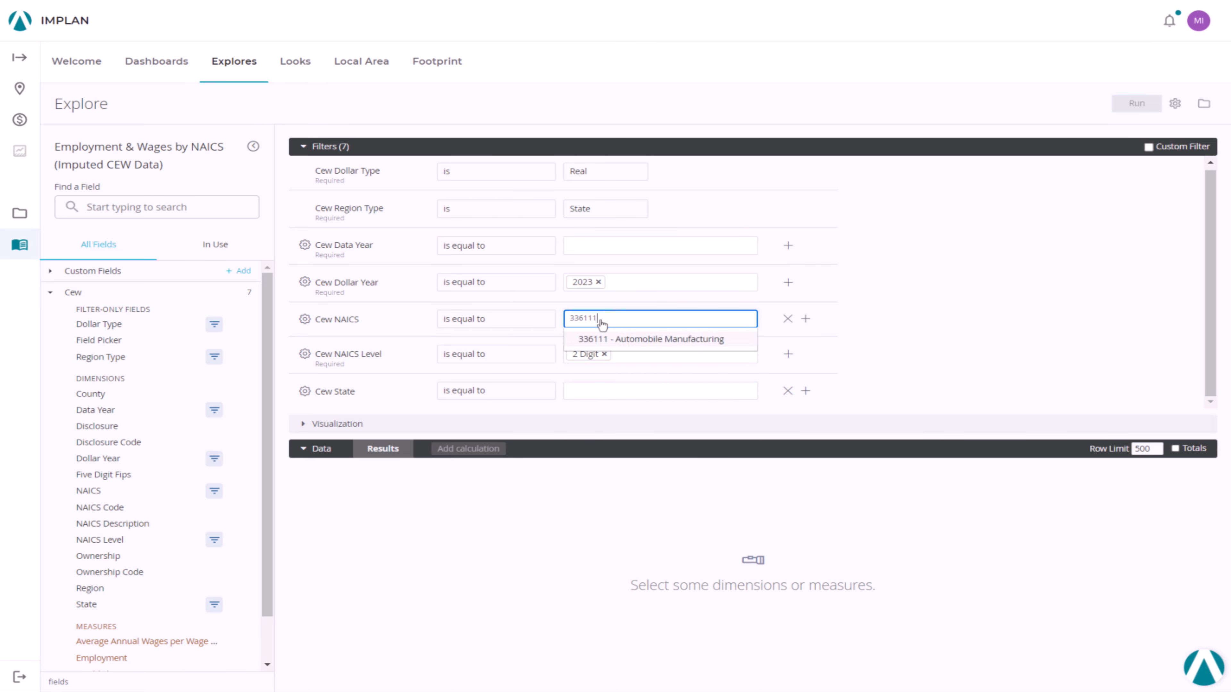
pyautogui.click(600, 339)
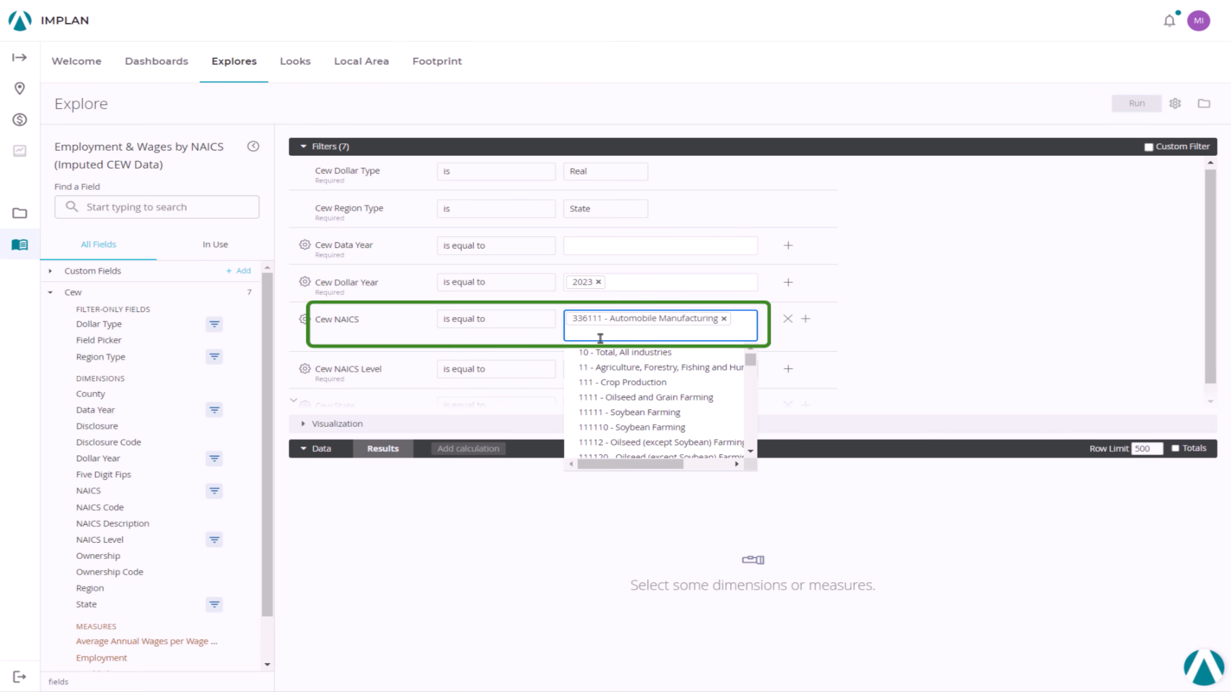
pyautogui.click(867, 321)
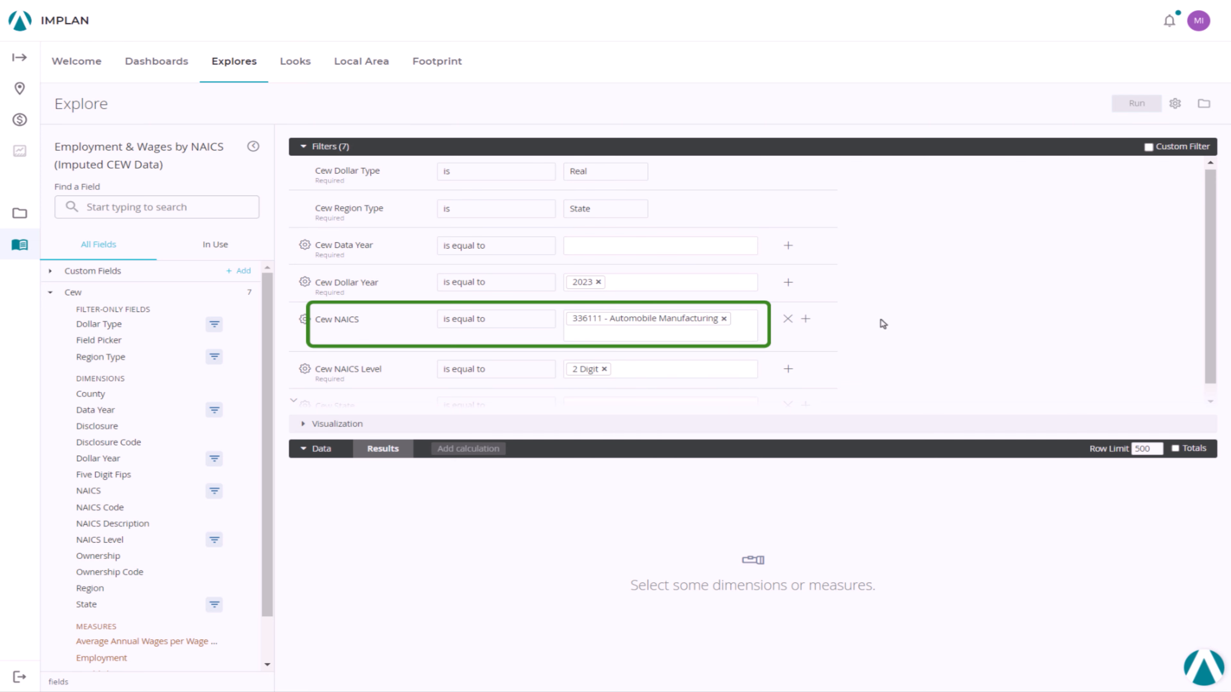
# - Replace the Cew NAICS Level filter value with 6 Digit
pyautogui.click(603, 369)
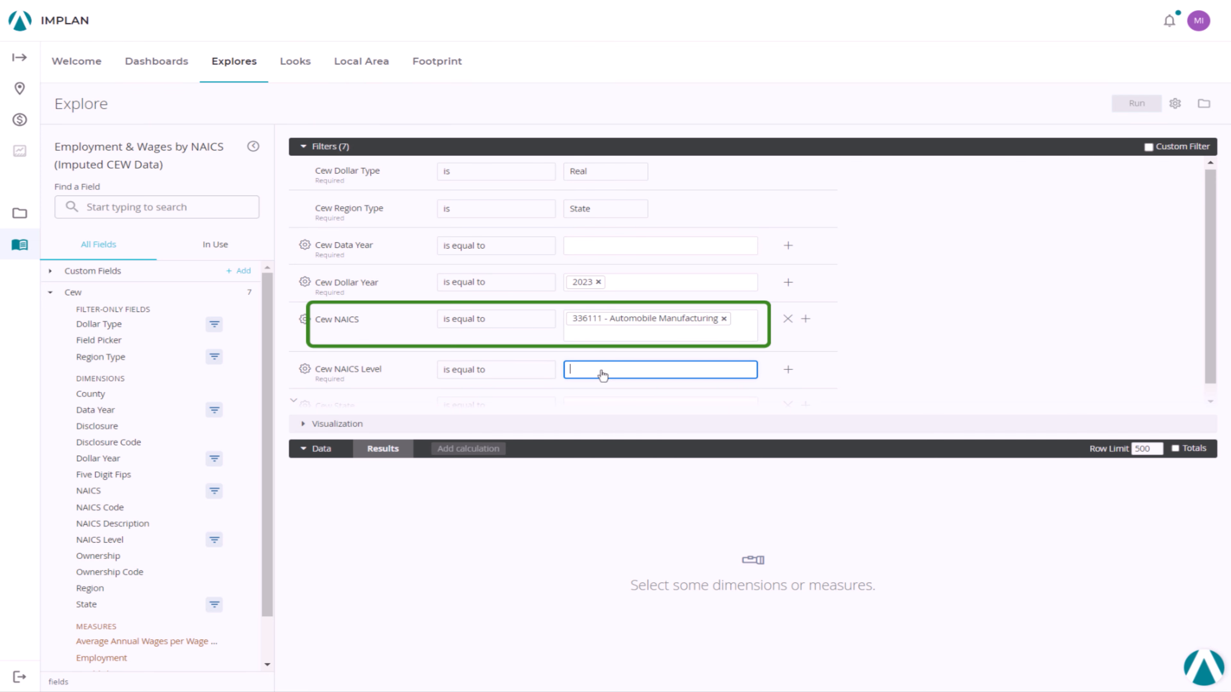
pyautogui.write('6')
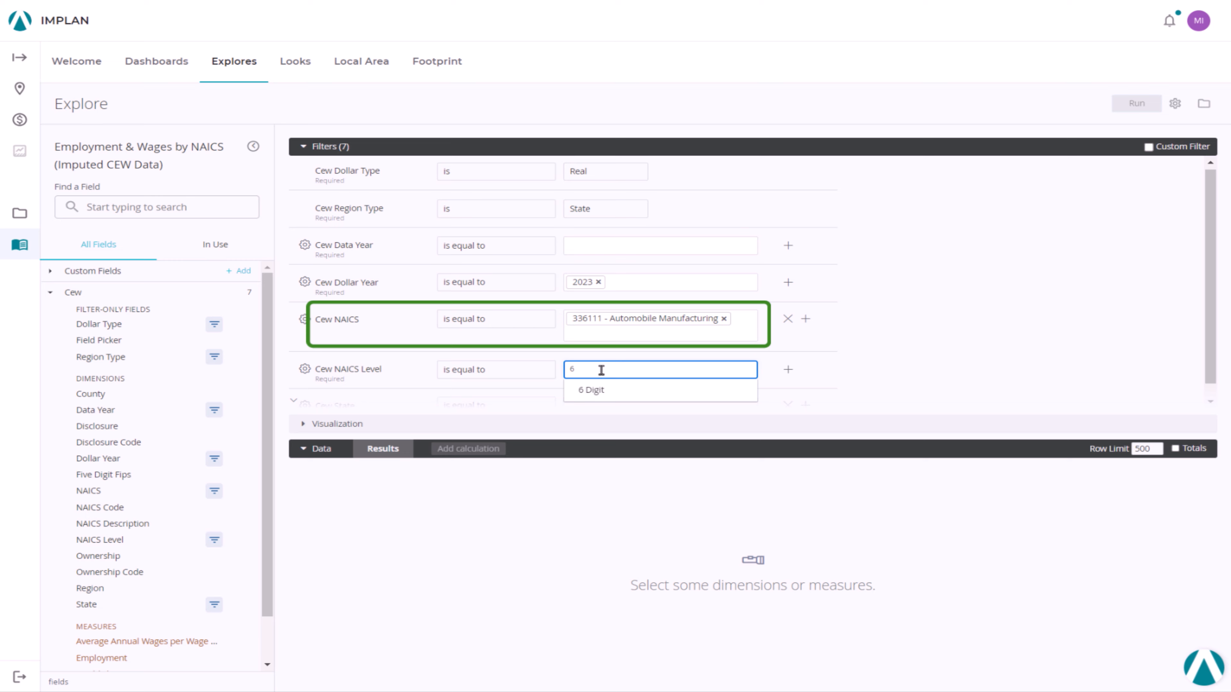
pyautogui.click(592, 391)
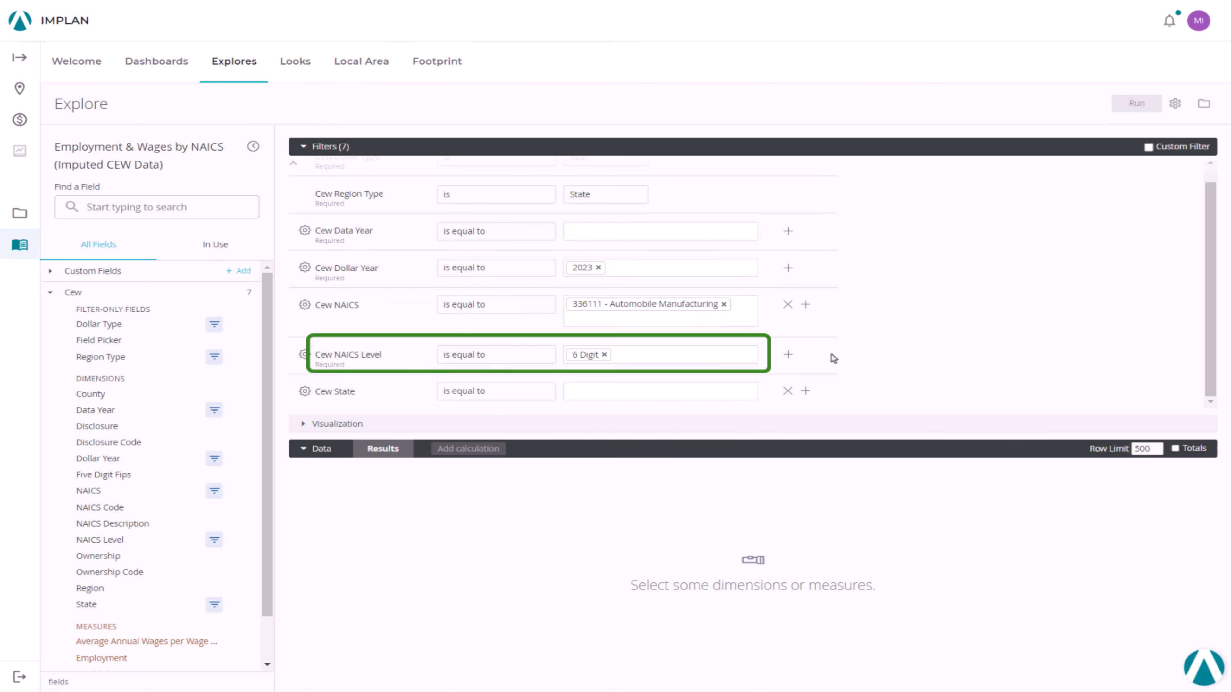
# - Set the Cew State filter to Tennessee and South Carolina
pyautogui.click(722, 391)
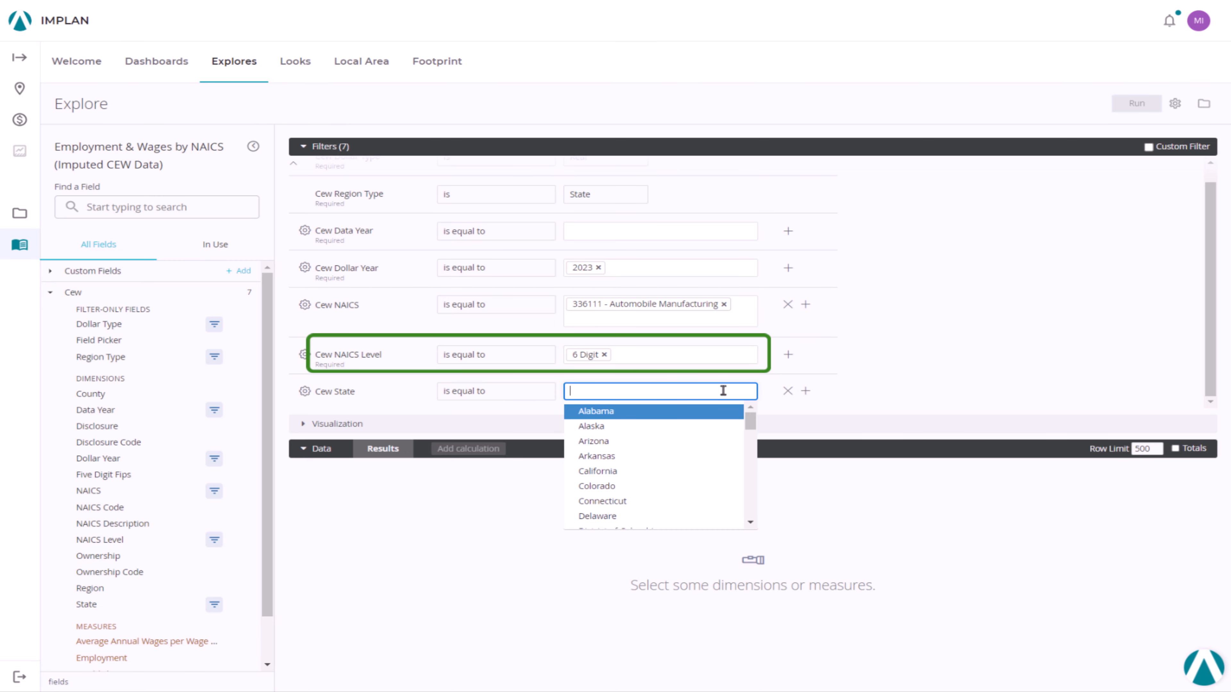
pyautogui.write('te')
pyautogui.click(690, 411)
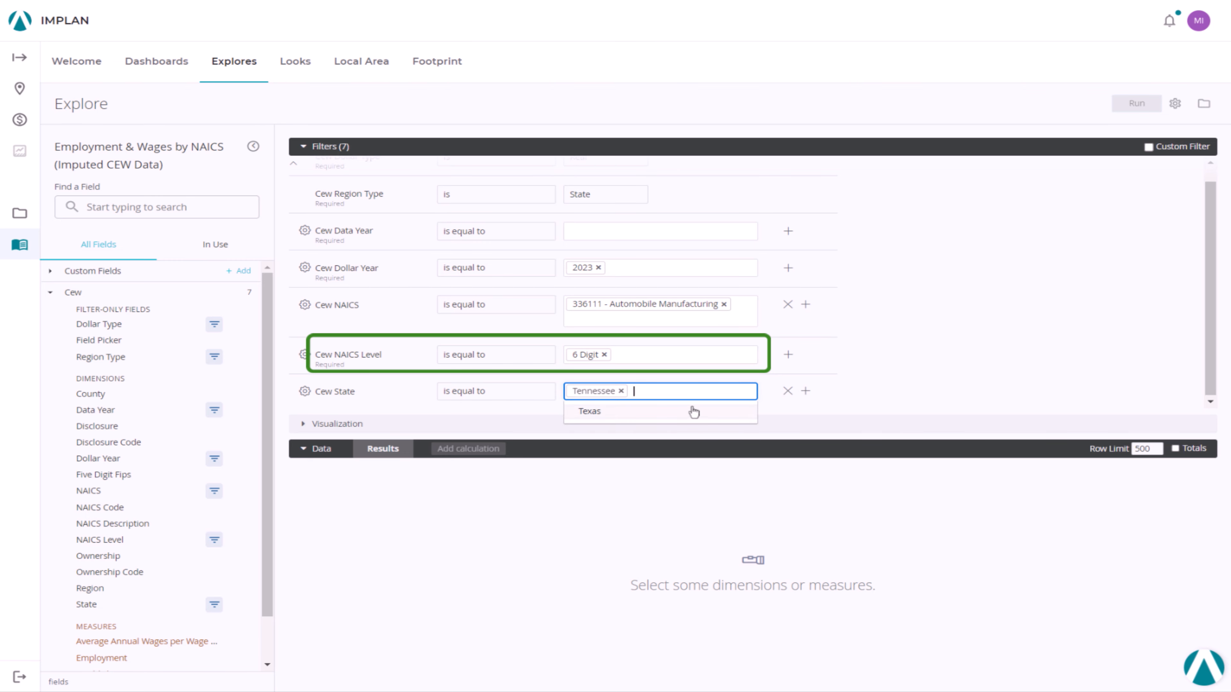
pyautogui.write('south')
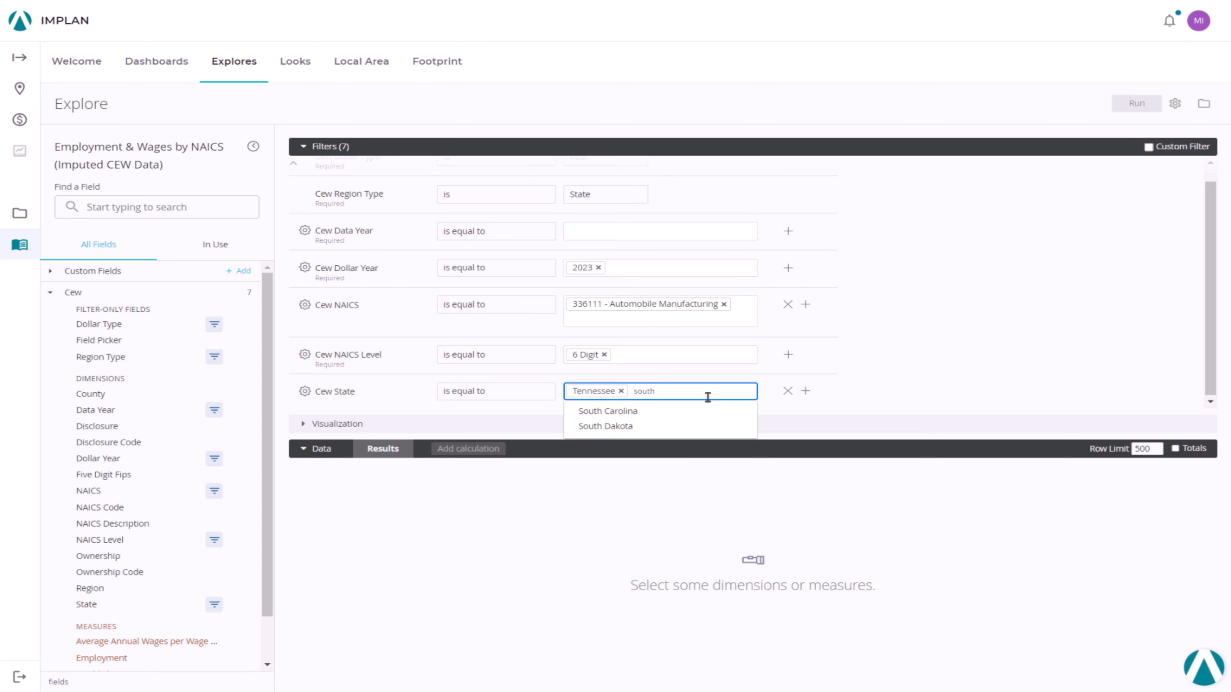
pyautogui.click(678, 412)
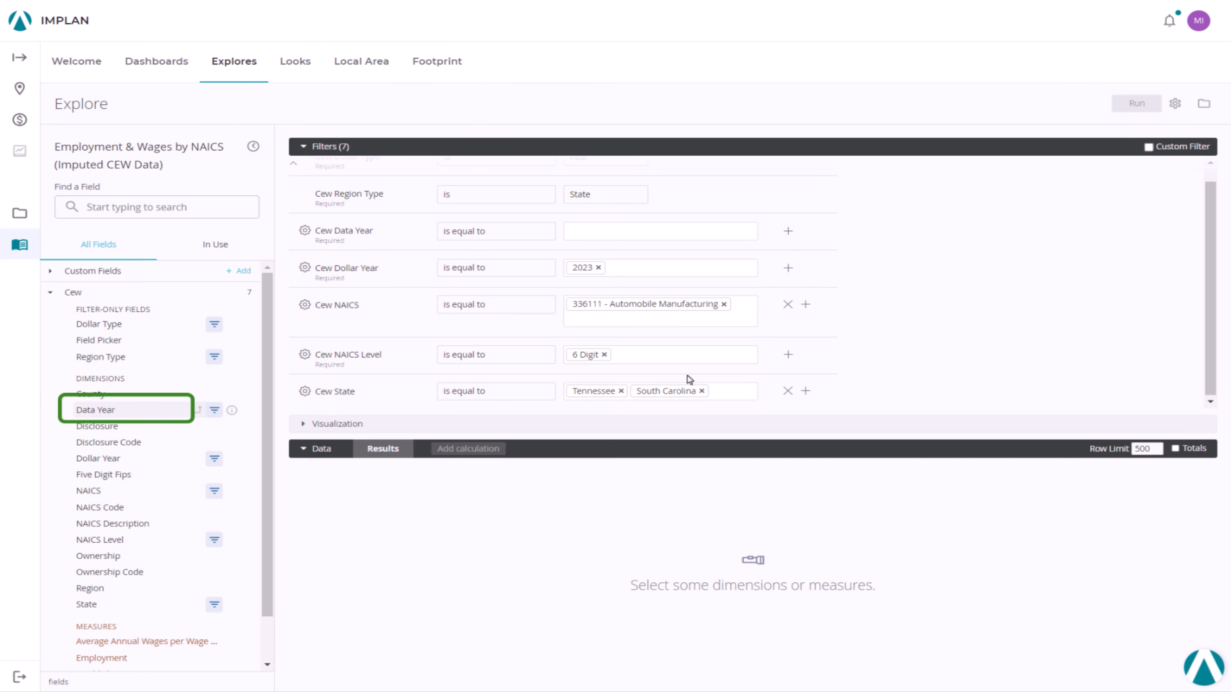
# - Build the results table with Data Year as a dimension, State as the pivot and Employment as the measure
pyautogui.click(107, 409)
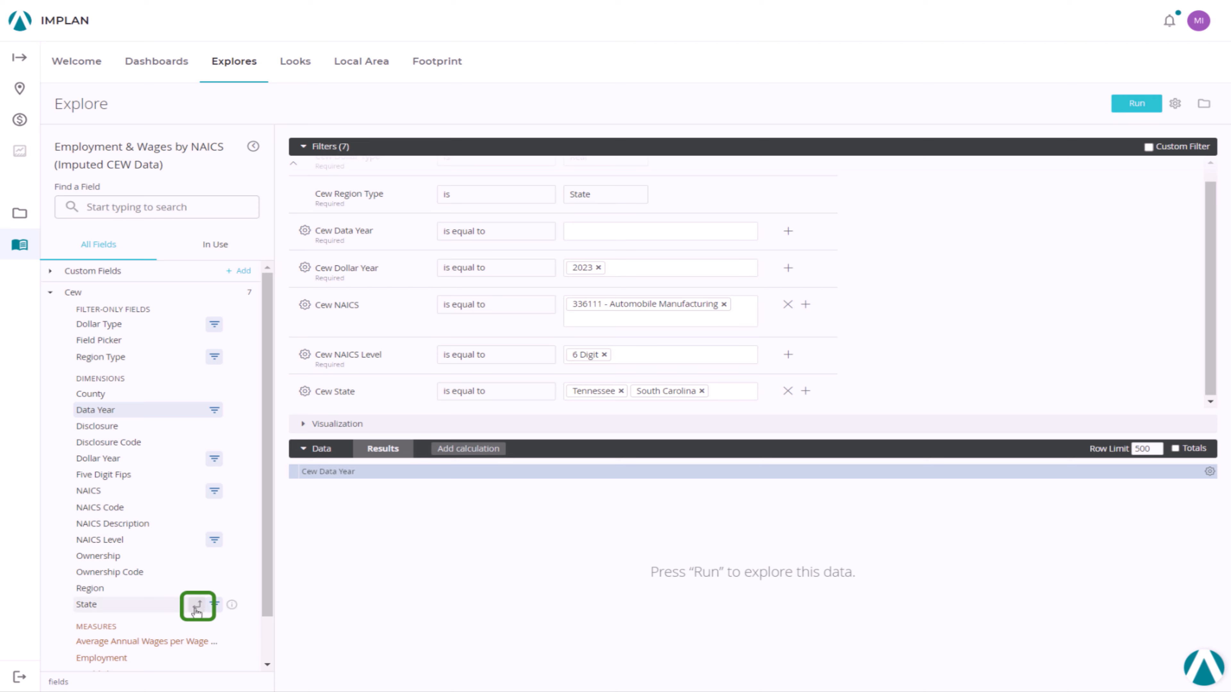
pyautogui.click(196, 606)
pyautogui.scroll(-1, 188, 577)
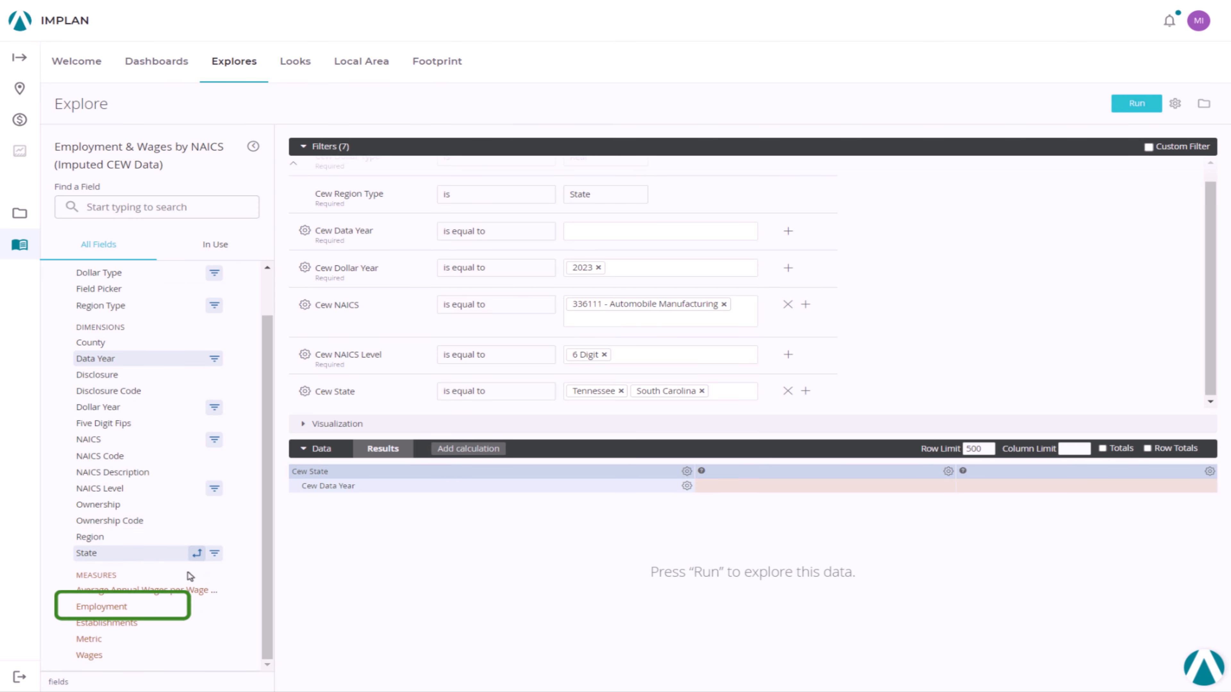
pyautogui.click(161, 611)
pyautogui.hotkey('ctrl', 'Return')
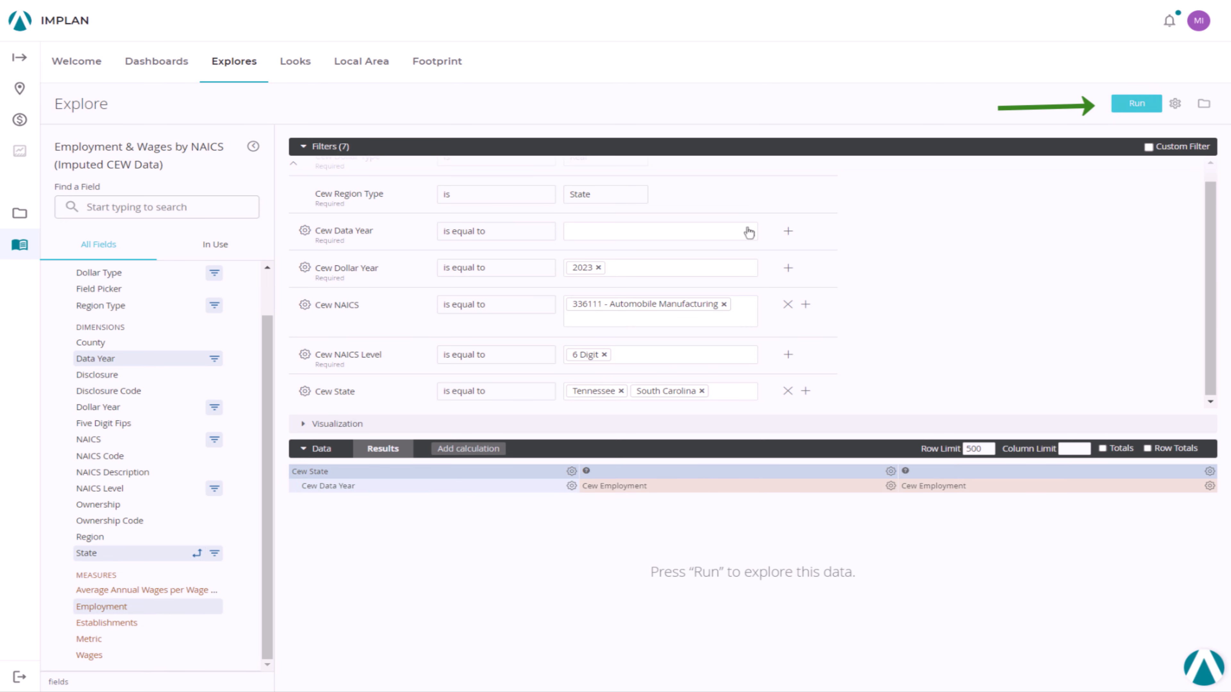